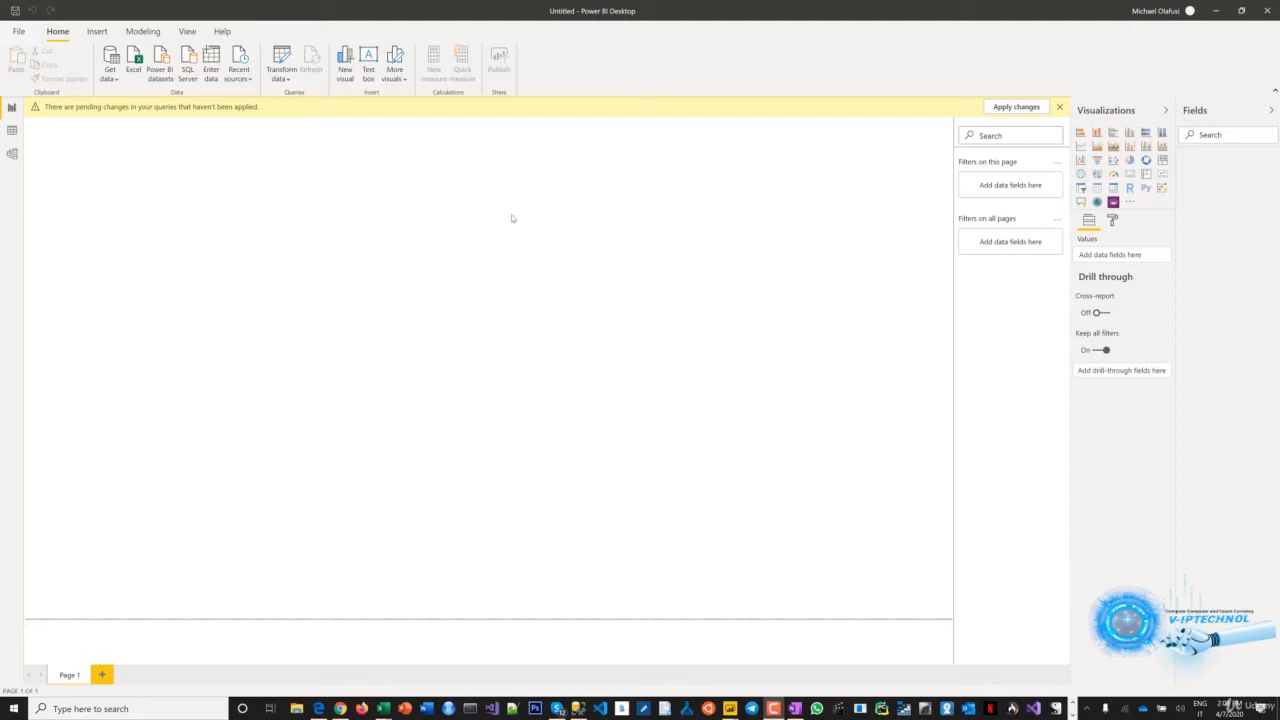
- Connect to the SQL Server database source on the server nigerianelite.database.windows.net
left_click(110, 80)
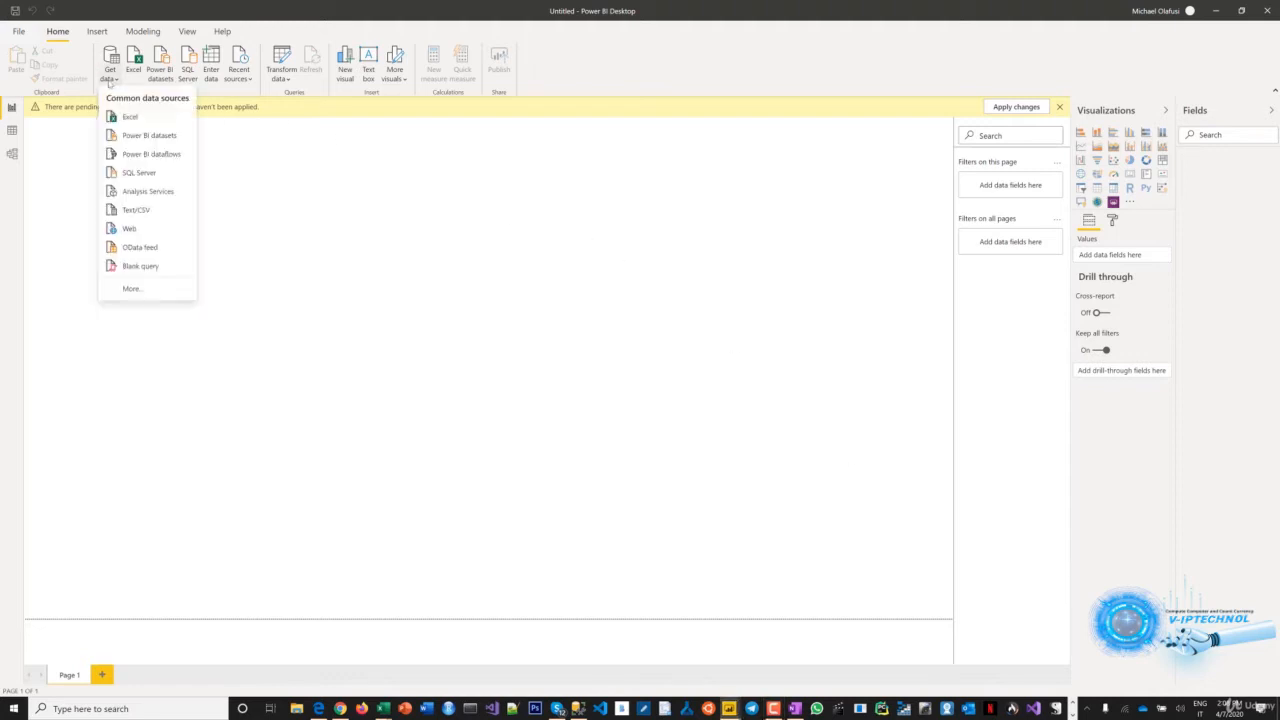
left_click(155, 289)
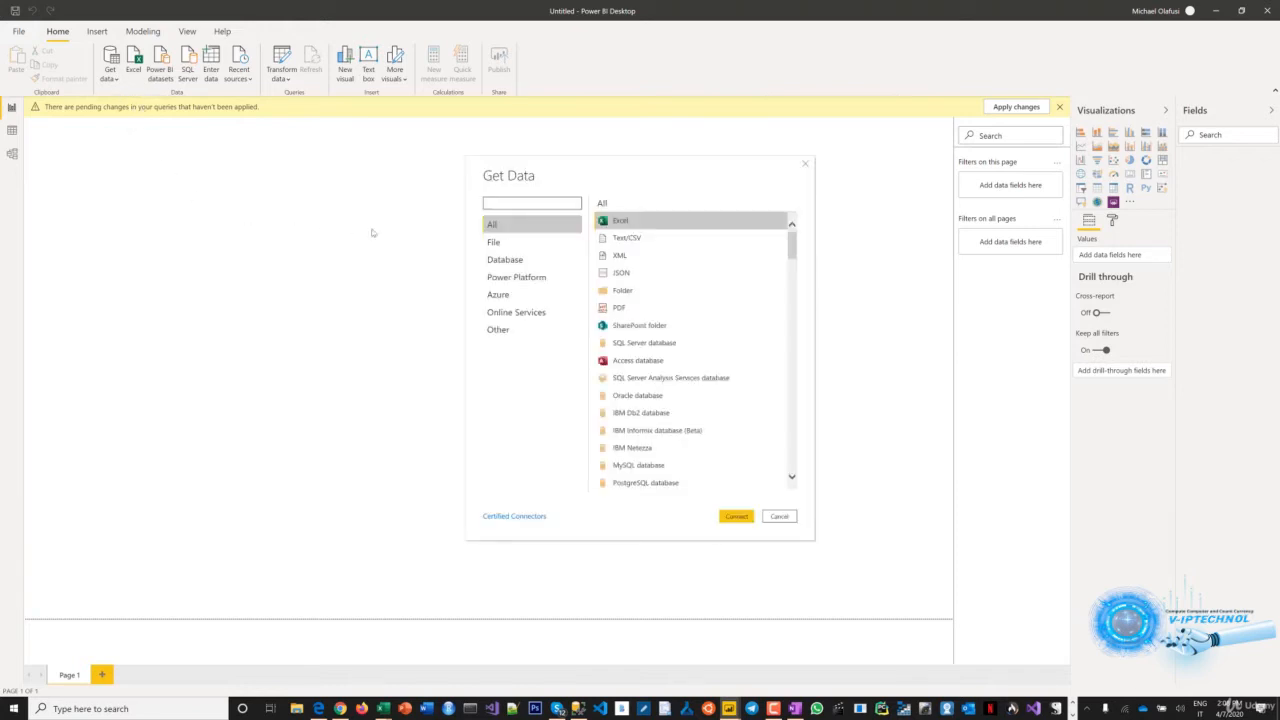
left_click(657, 344)
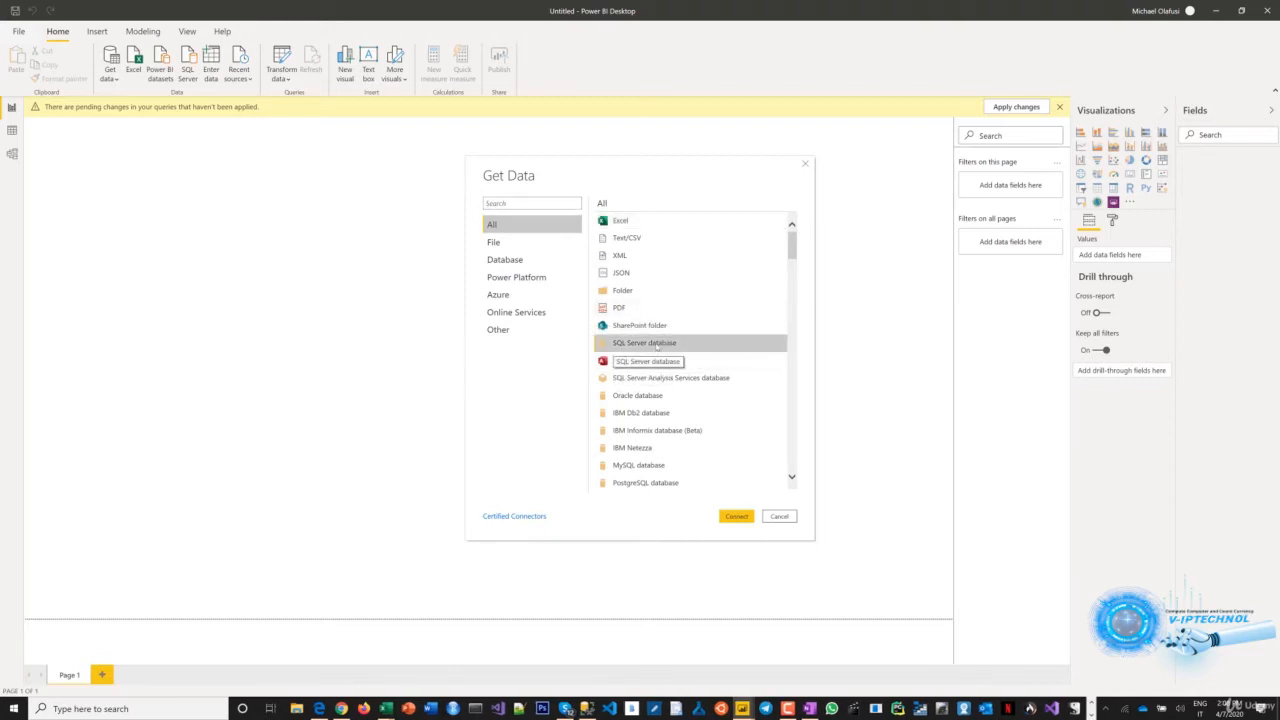
left_click(735, 517)
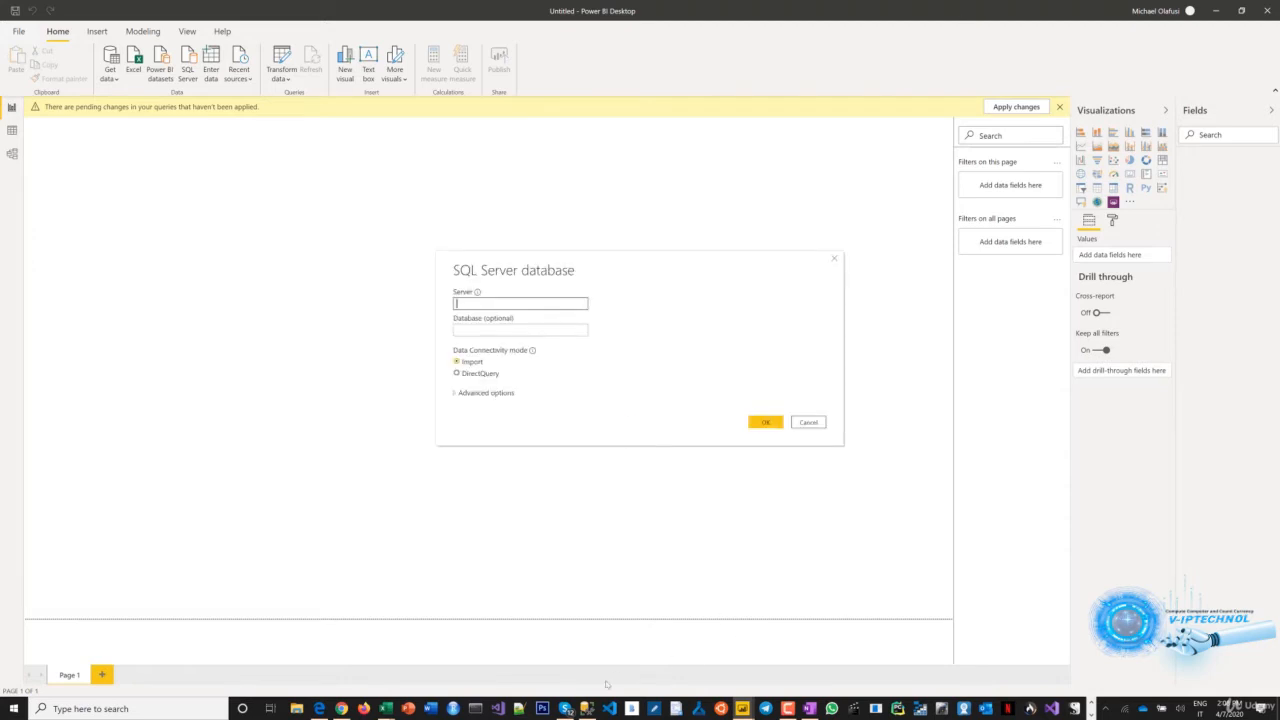
left_click(586, 710)
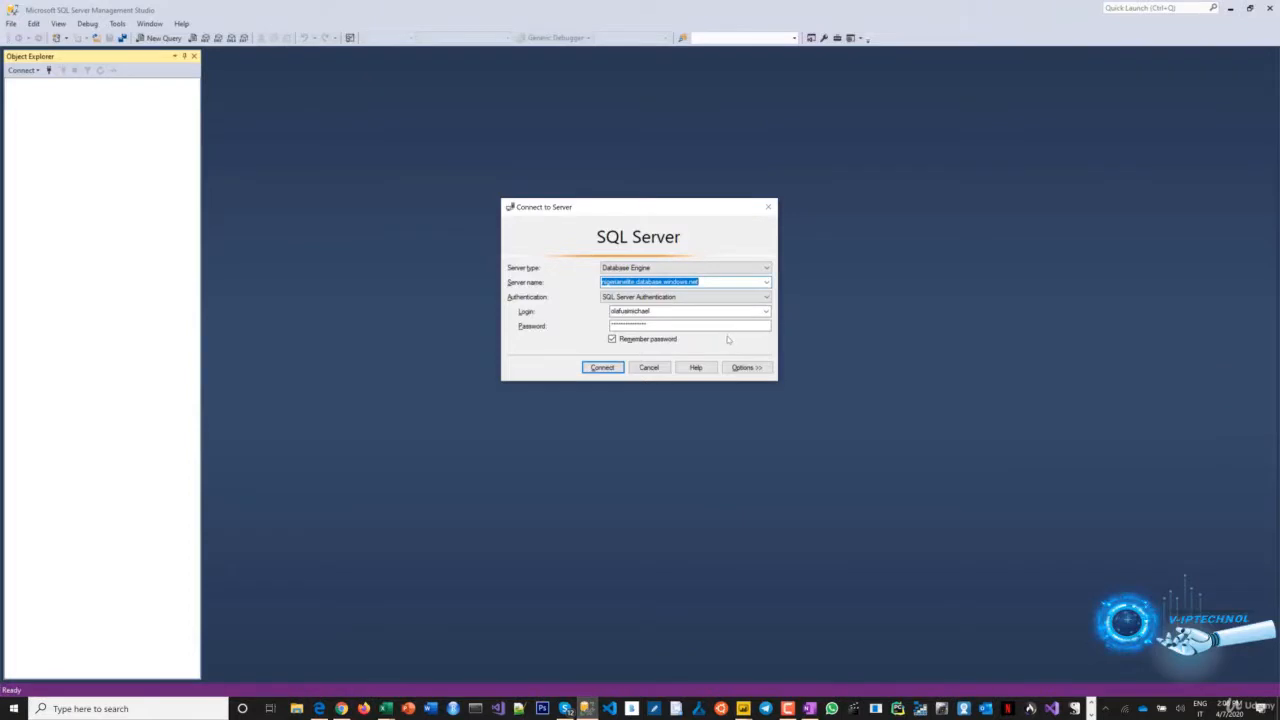
key("alt+Tab")
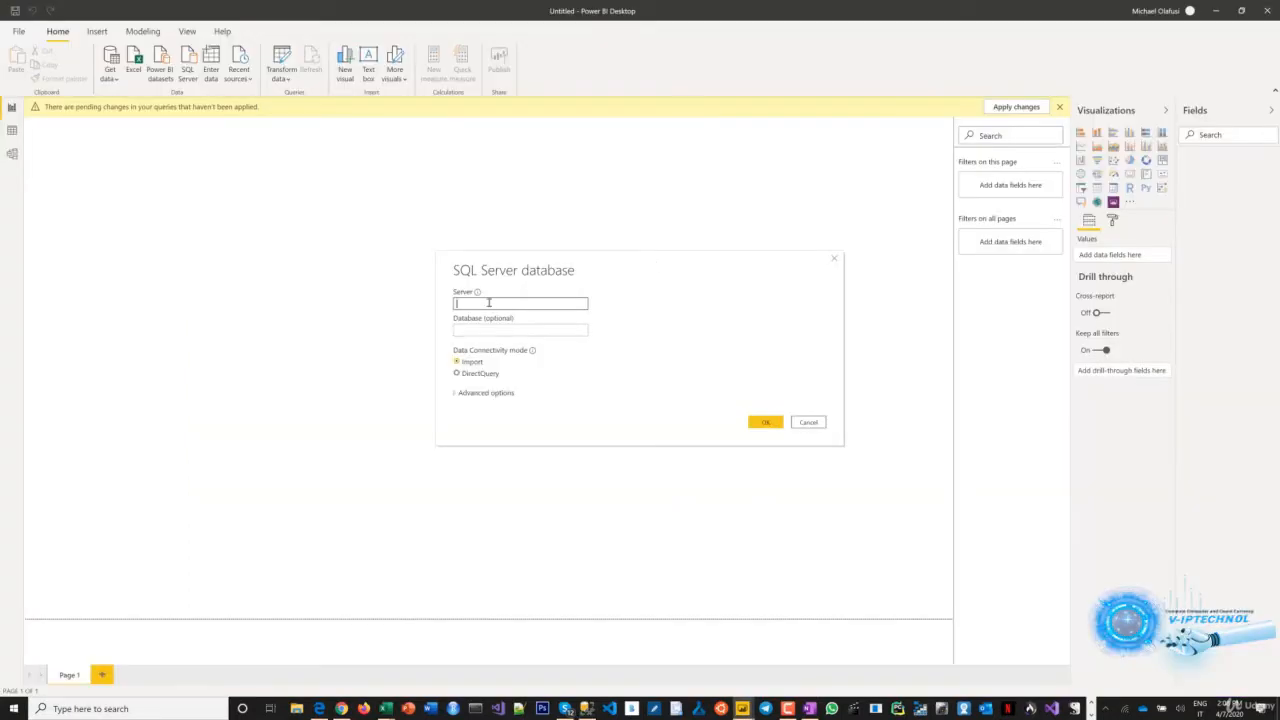
type("nigerianelite.database.windows.net")
left_click(765, 422)
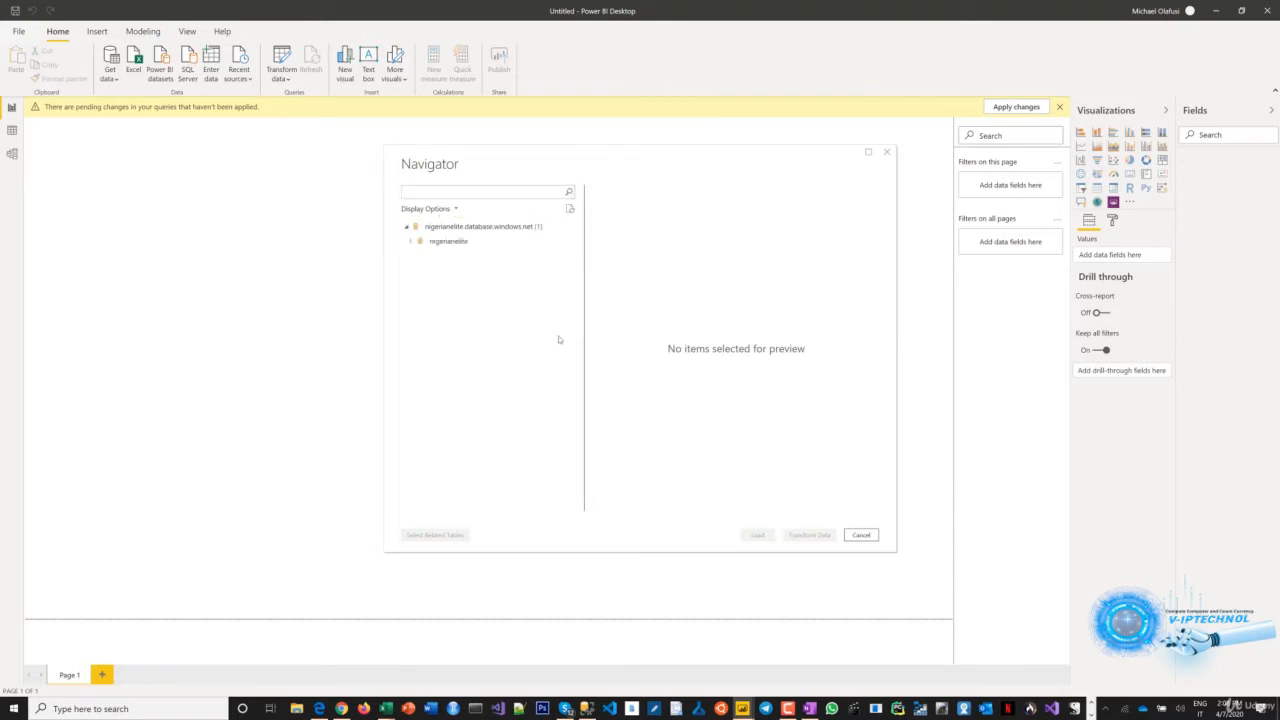
- Expand the nigerianelite database, preview its DailyStocks table and mark that table for loading
left_click(410, 242)
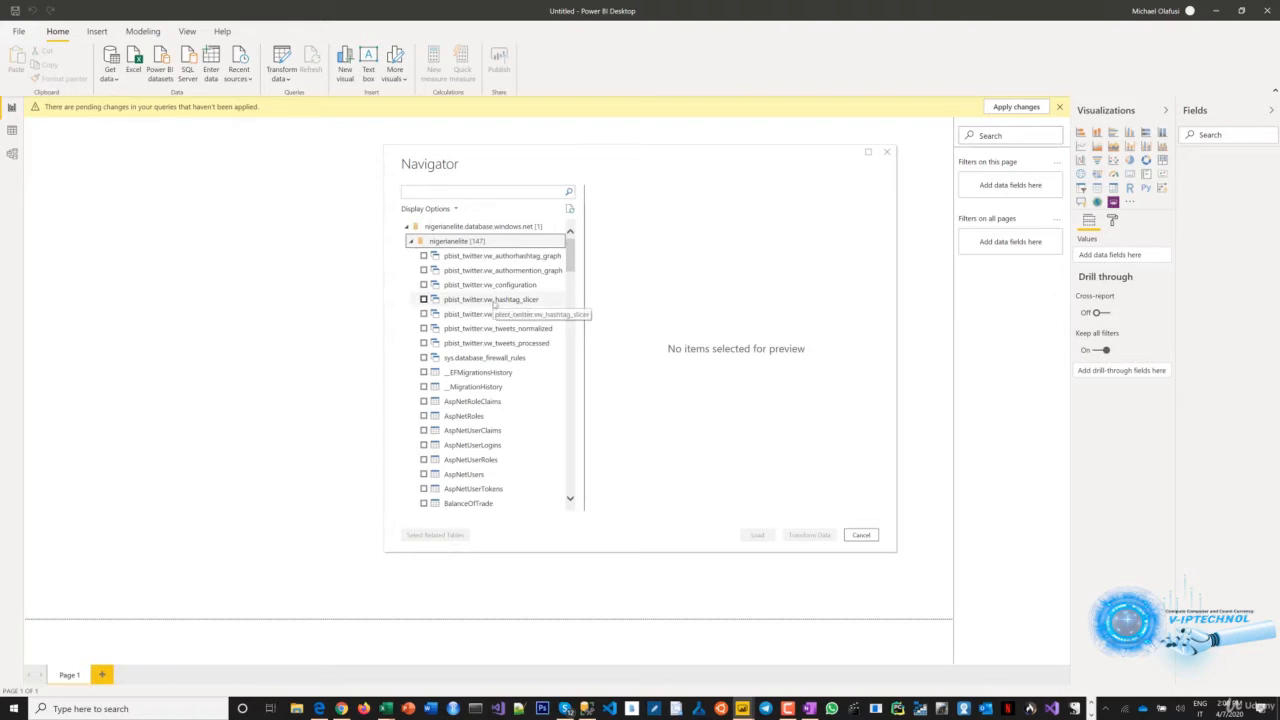
scroll(484, 360, "down", 1)
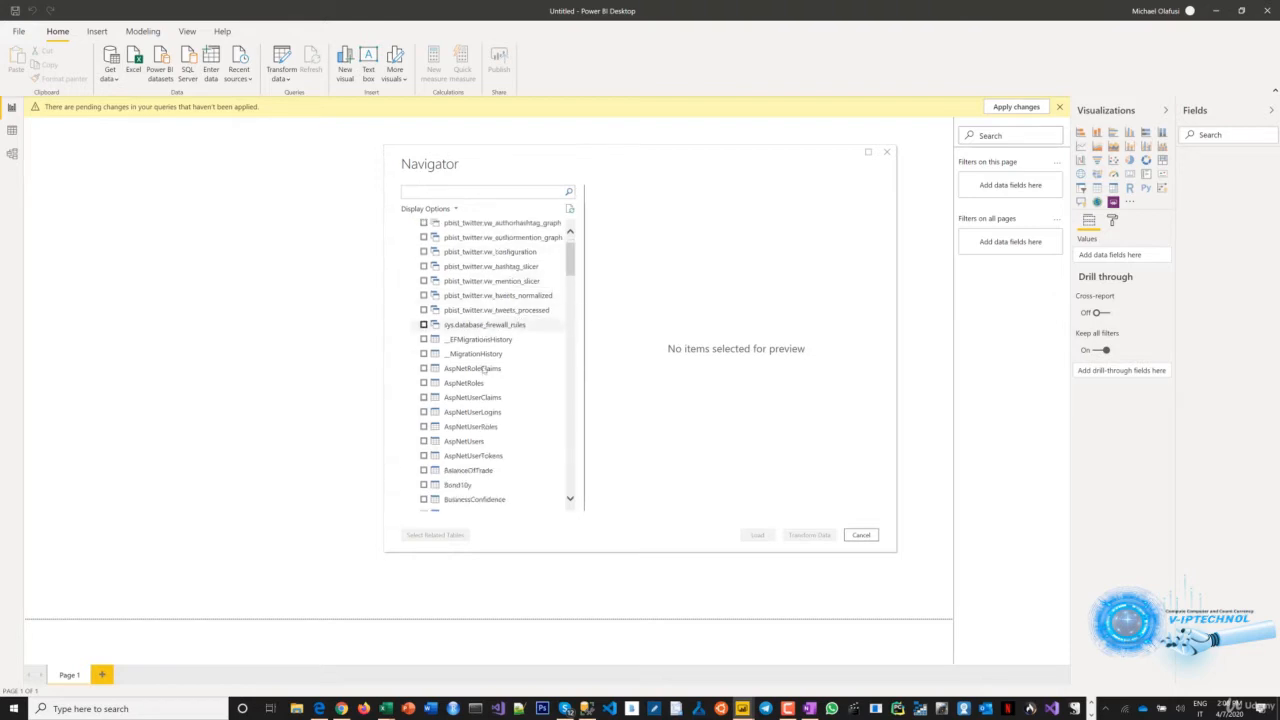
scroll(484, 368, "down", 10)
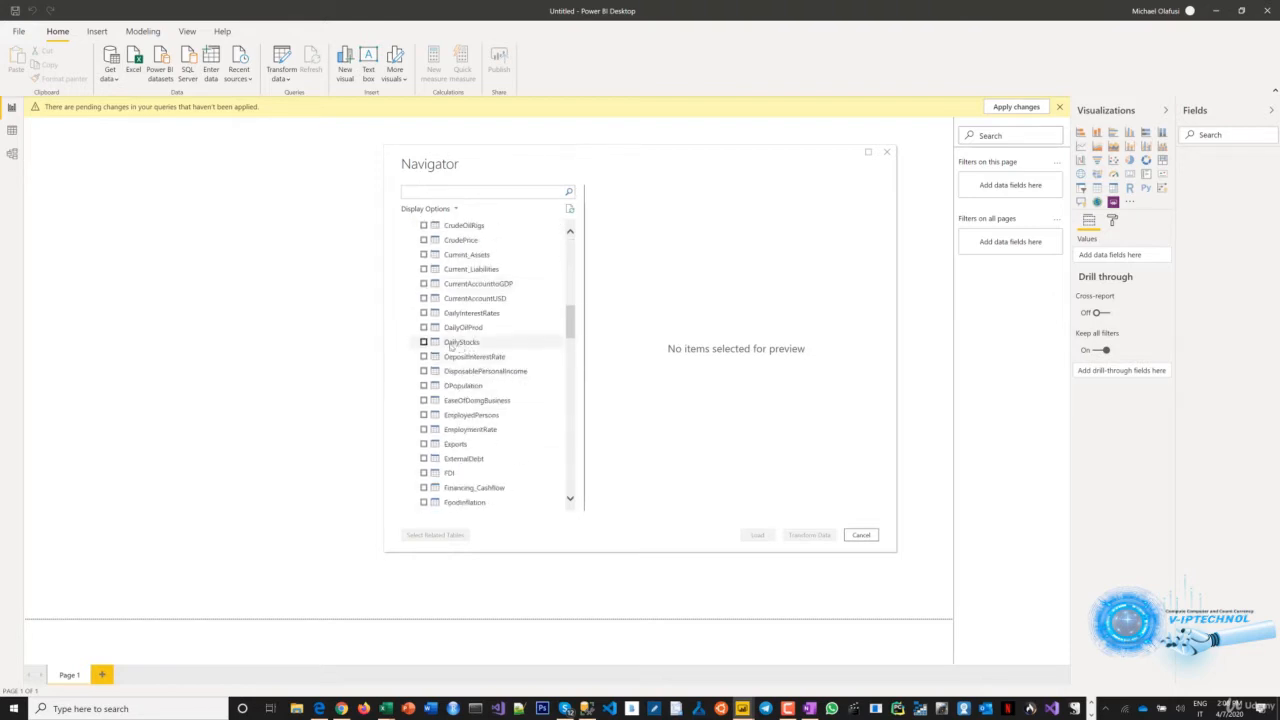
left_click(455, 343)
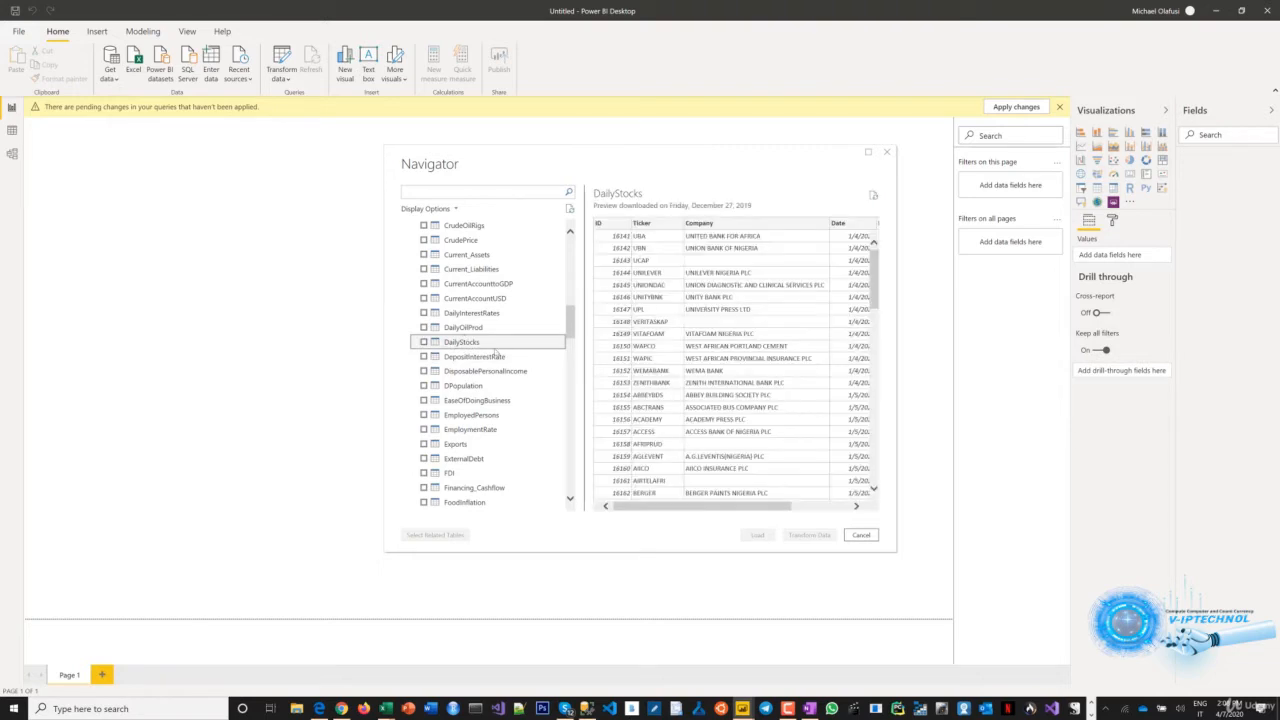
left_click(424, 342)
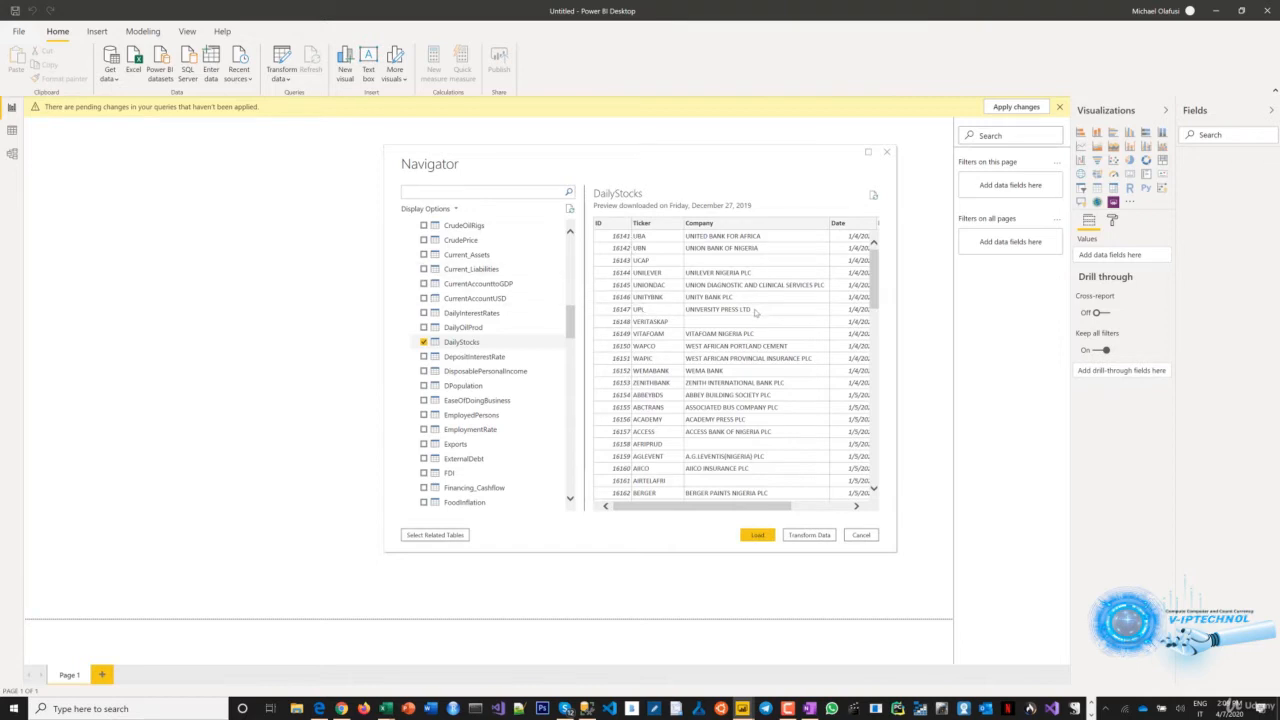
- Review the nigerianelite database's table list and close the Navigator without loading any table
scroll(472, 287, "up", 10)
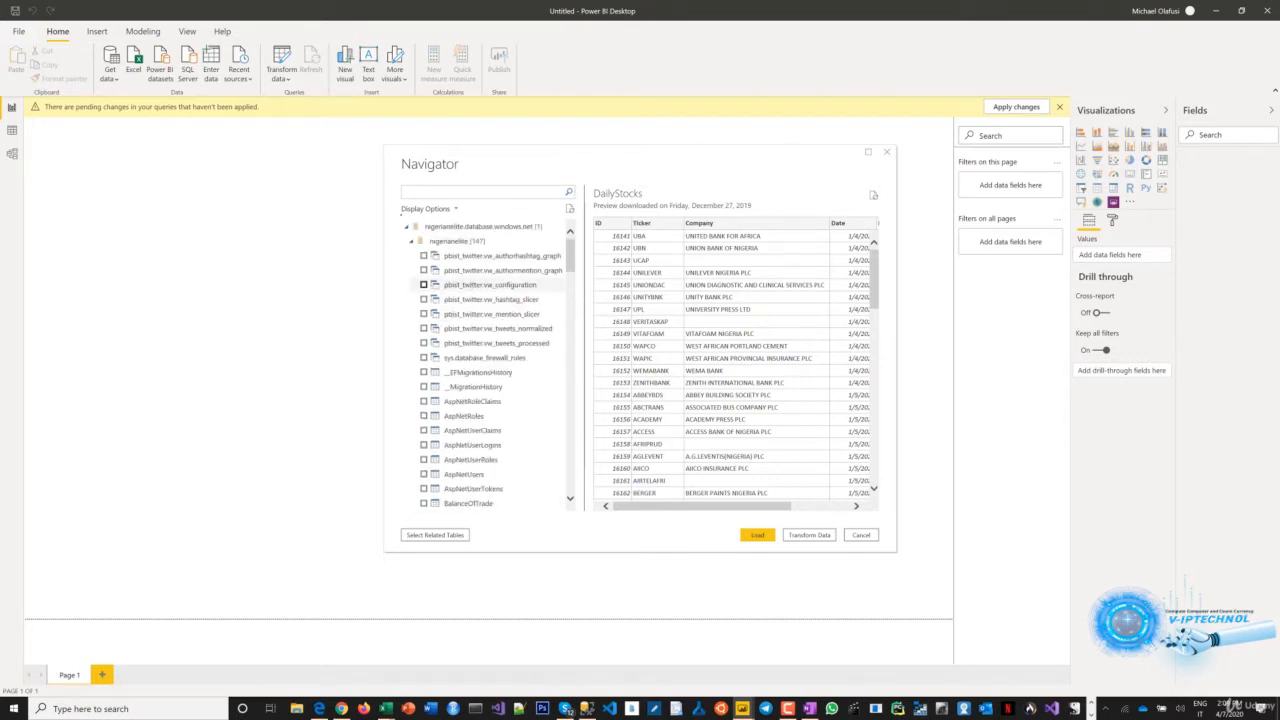
mouse_move(410, 246)
left_mouse_down()
mouse_move(399, 340)
mouse_move(410, 494)
mouse_move(436, 524)
mouse_move(495, 530)
mouse_move(572, 513)
mouse_move(576, 237)
mouse_move(412, 242)
left_mouse_up()
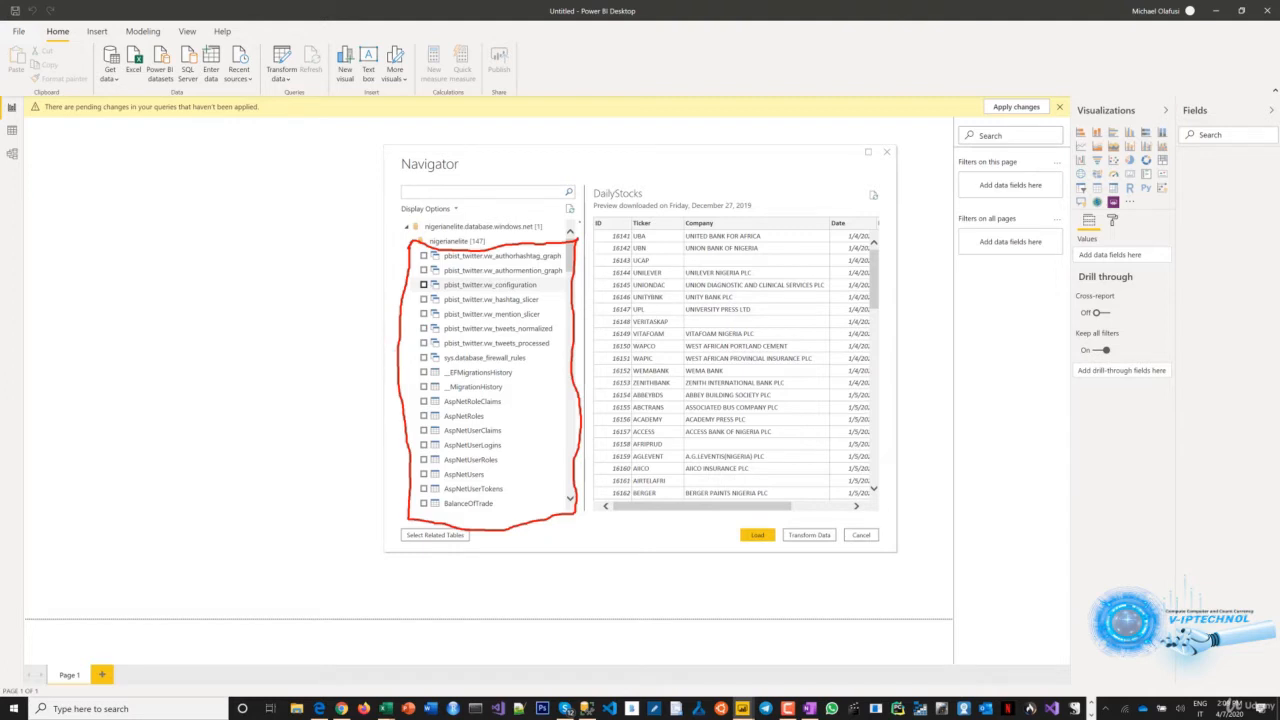
left_click_drag(570, 162, 601, 186)
key("Escape")
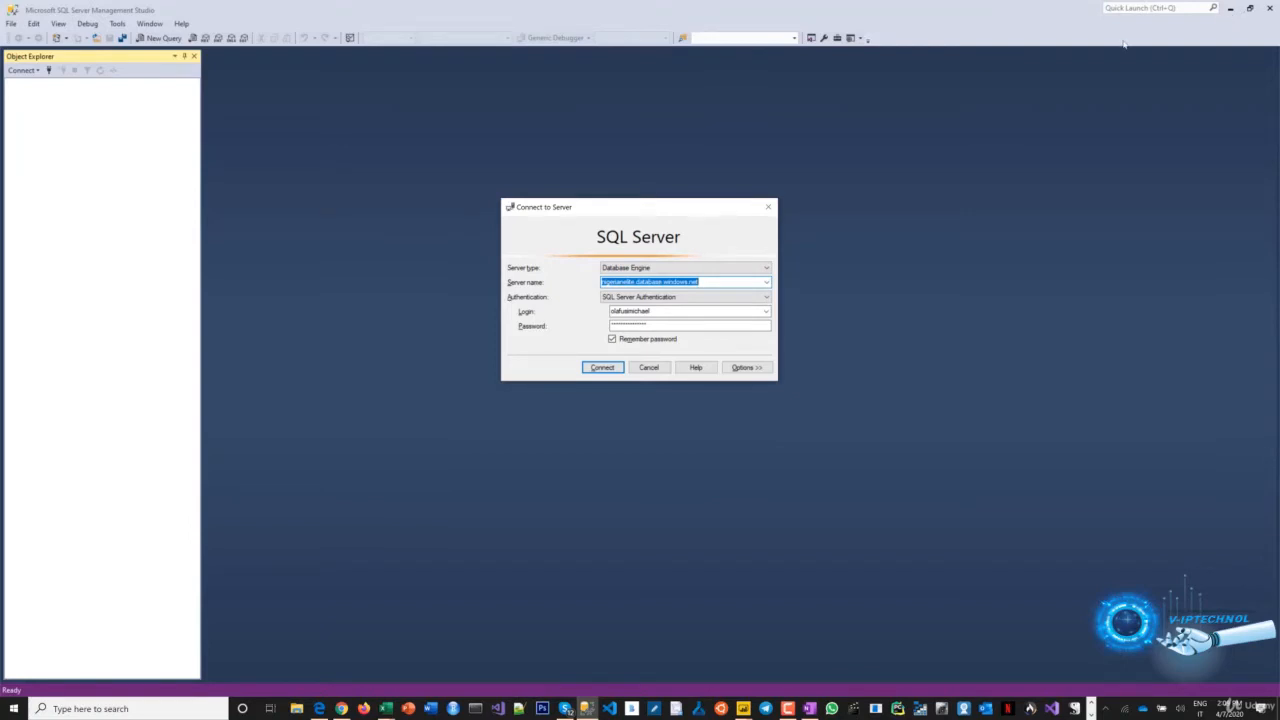
key("alt+Tab")
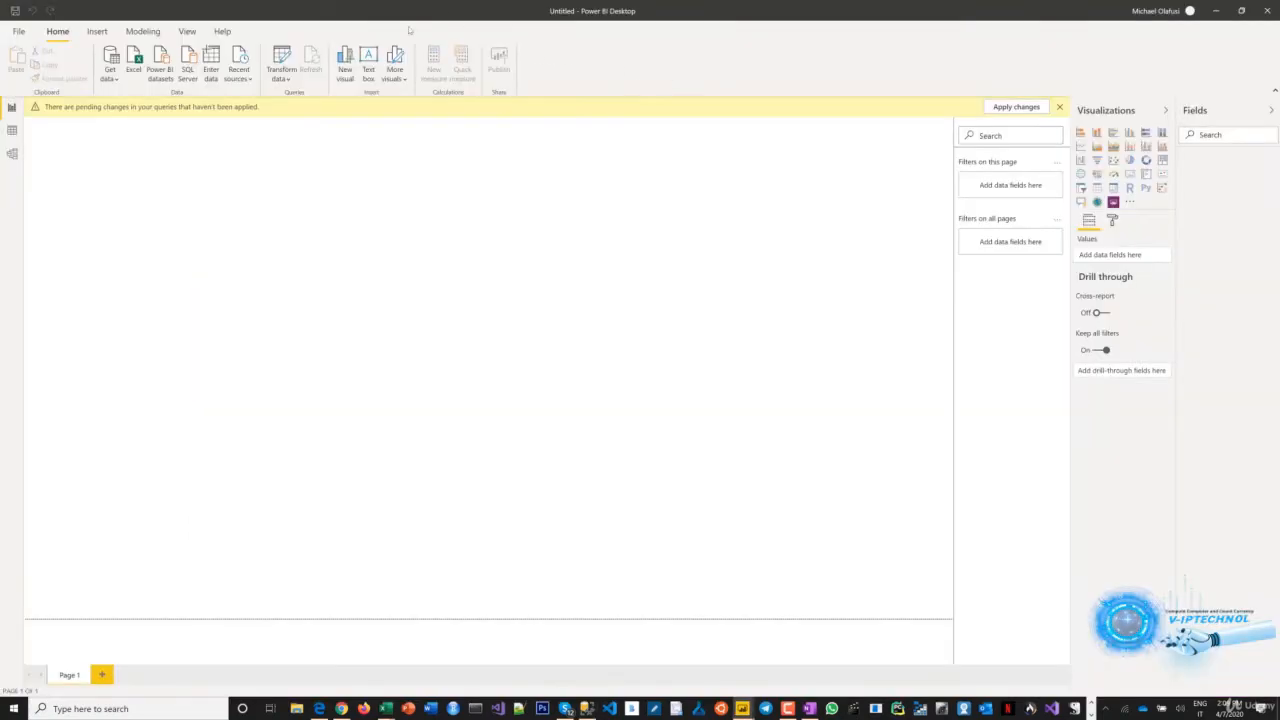
- Open the full list of data sources and search it for "face"
left_click(117, 79)
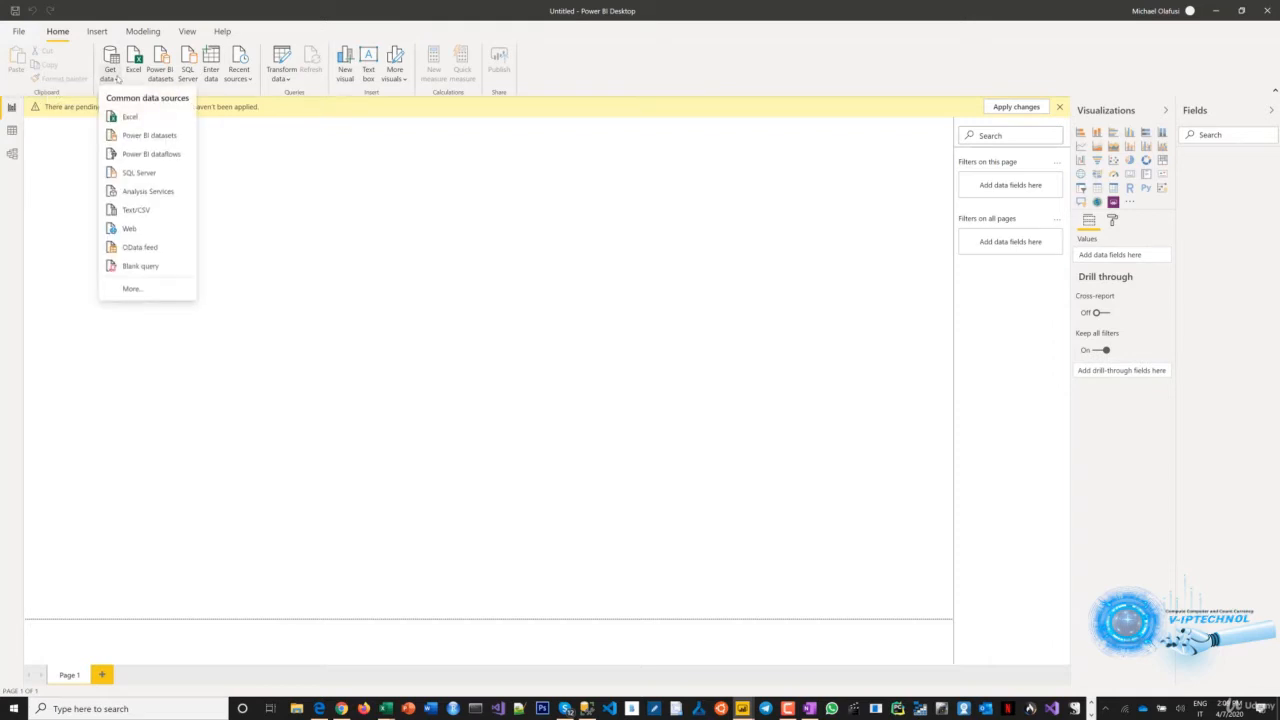
left_click(160, 289)
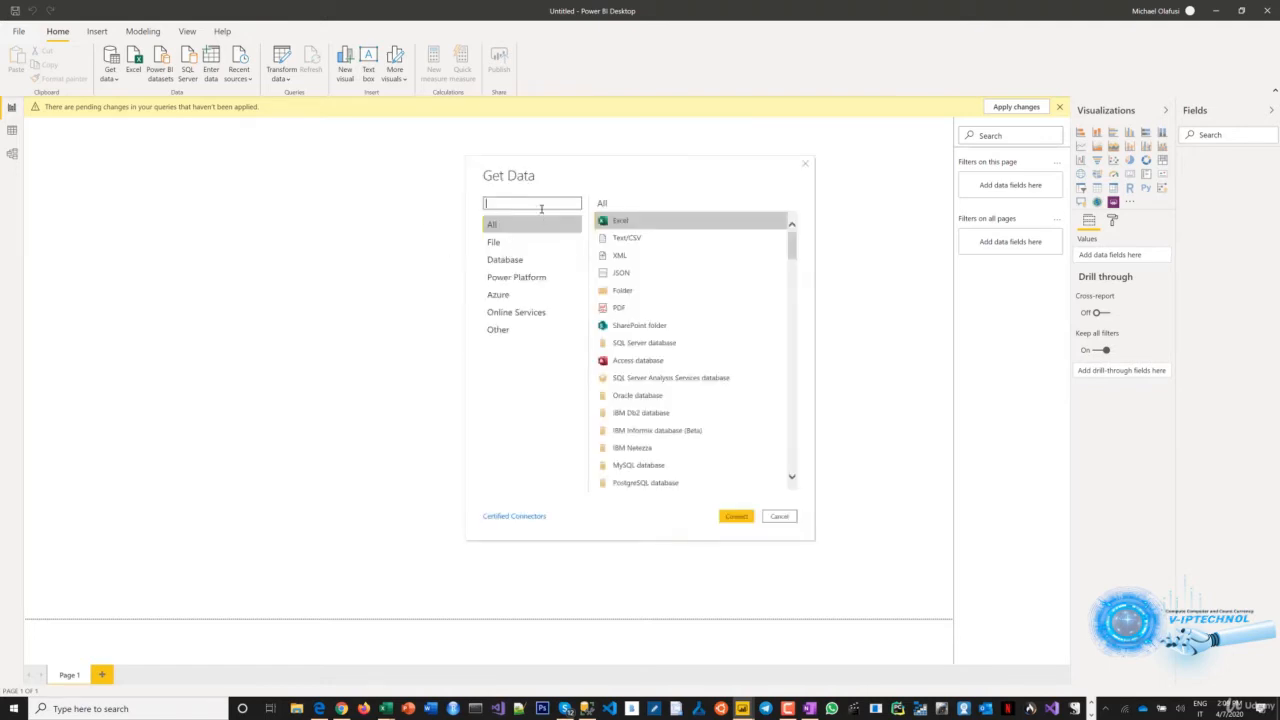
type("face")
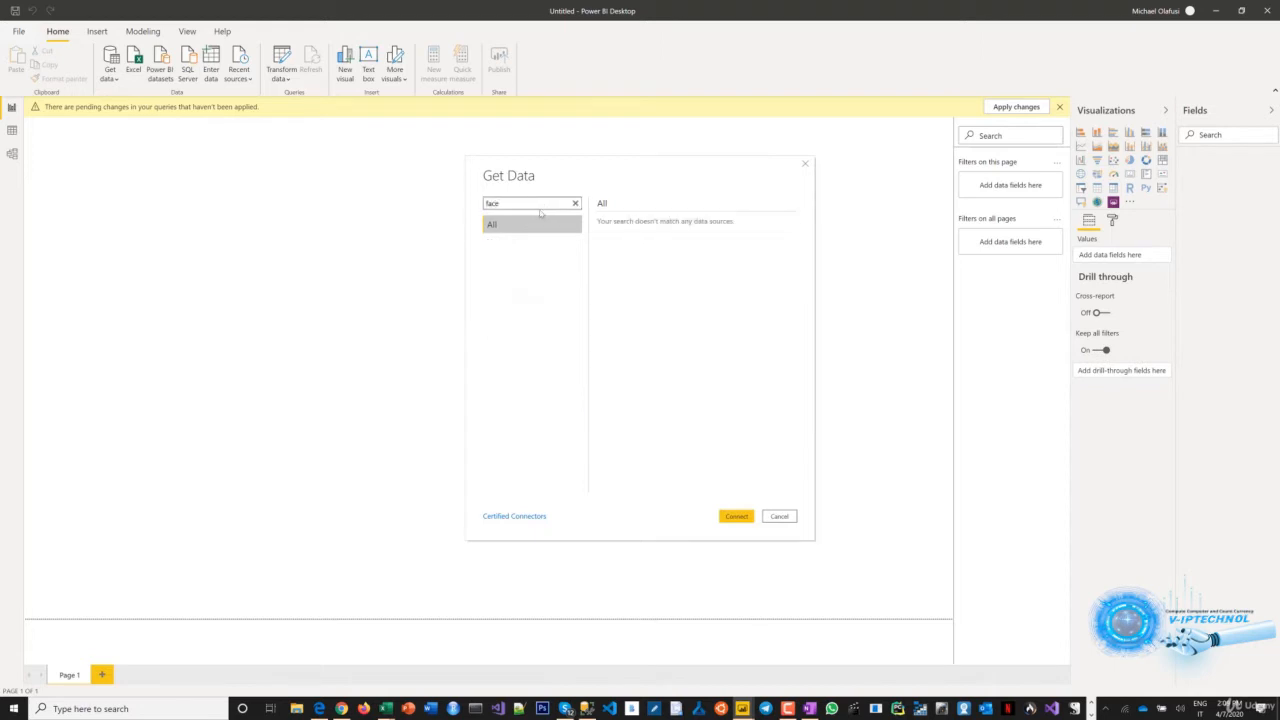
- Search the data sources for "analytics", choose the Google Analytics connector and accept the third-party service notice
key("BackSpace")
key("BackSpace")
key("BackSpace")
type("analytics")
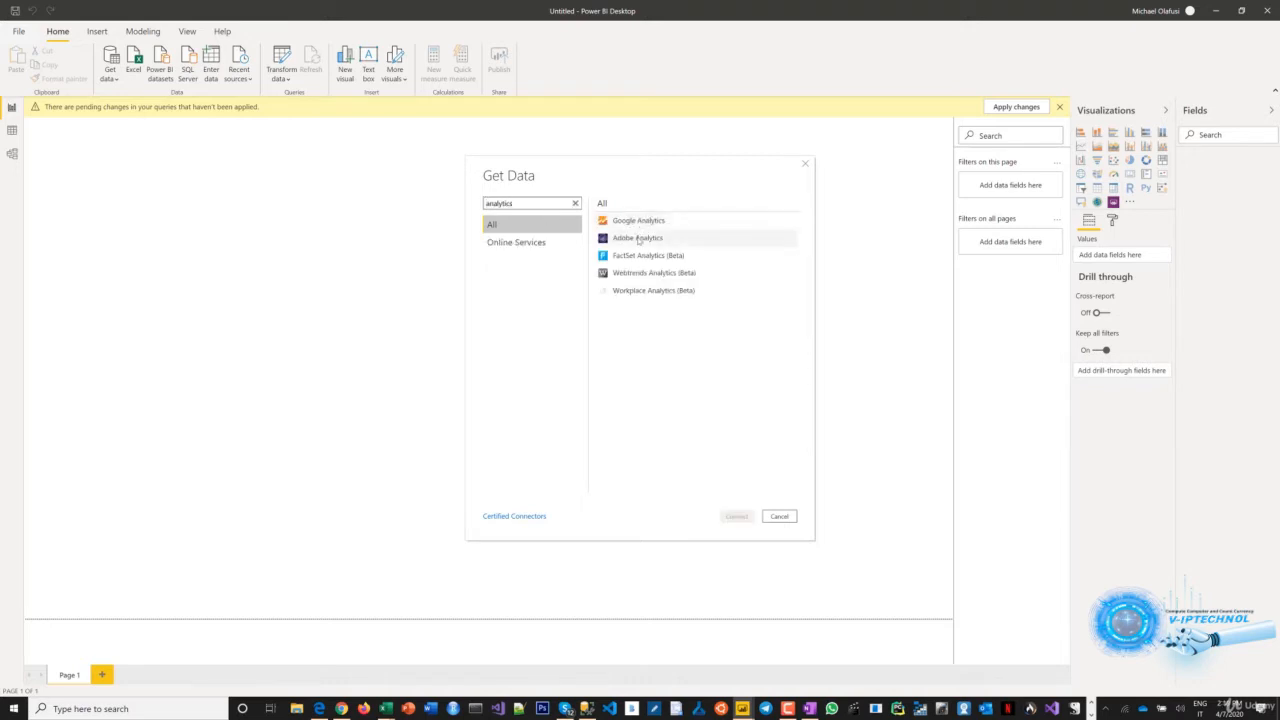
left_click(647, 224)
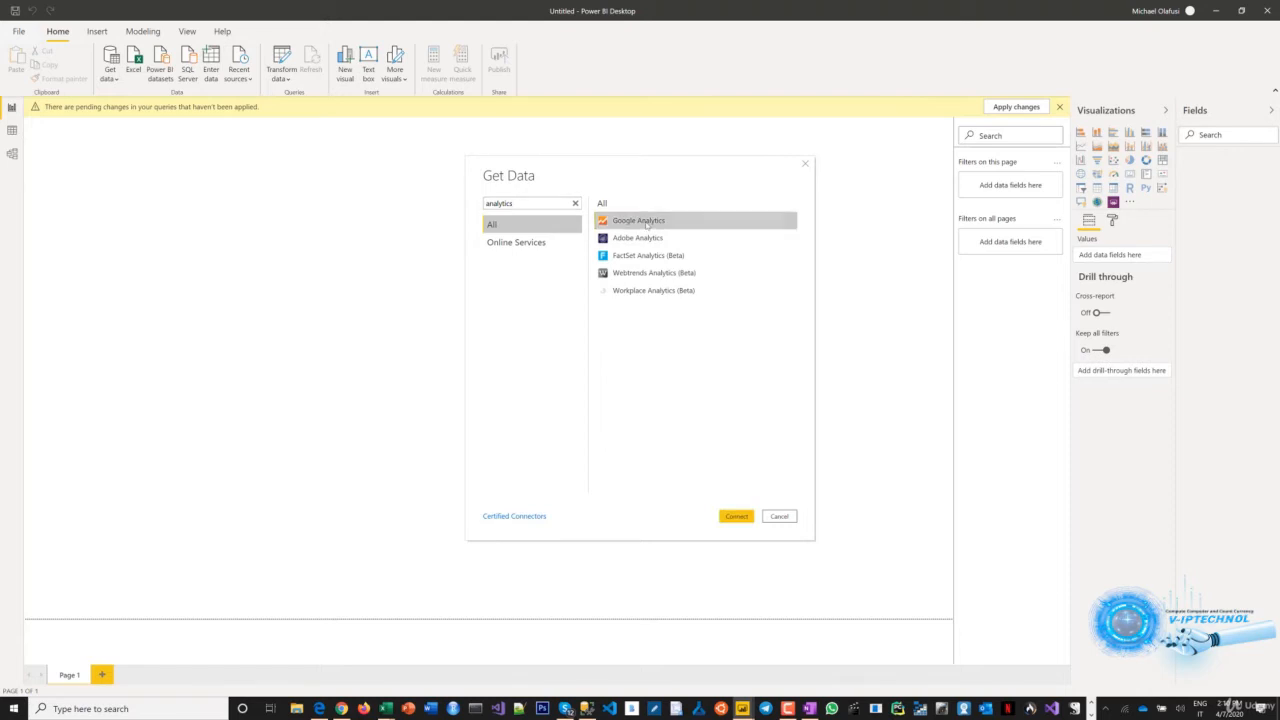
left_click(737, 517)
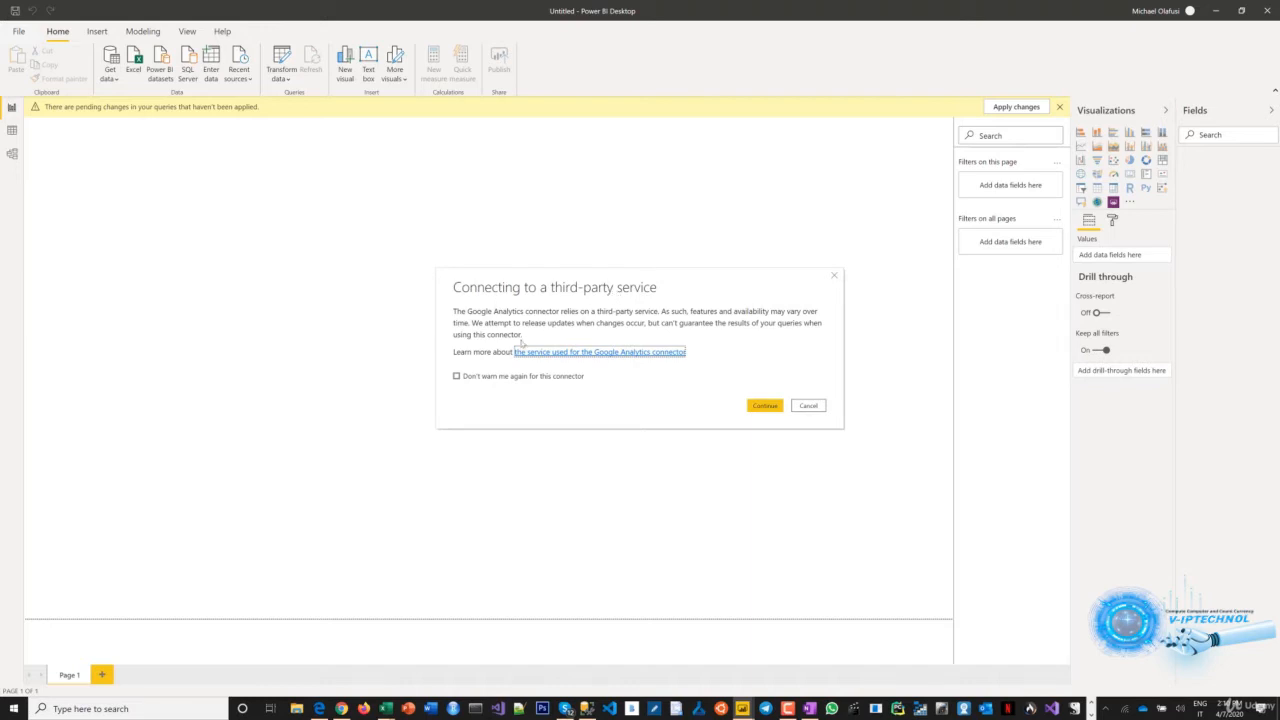
left_click(768, 406)
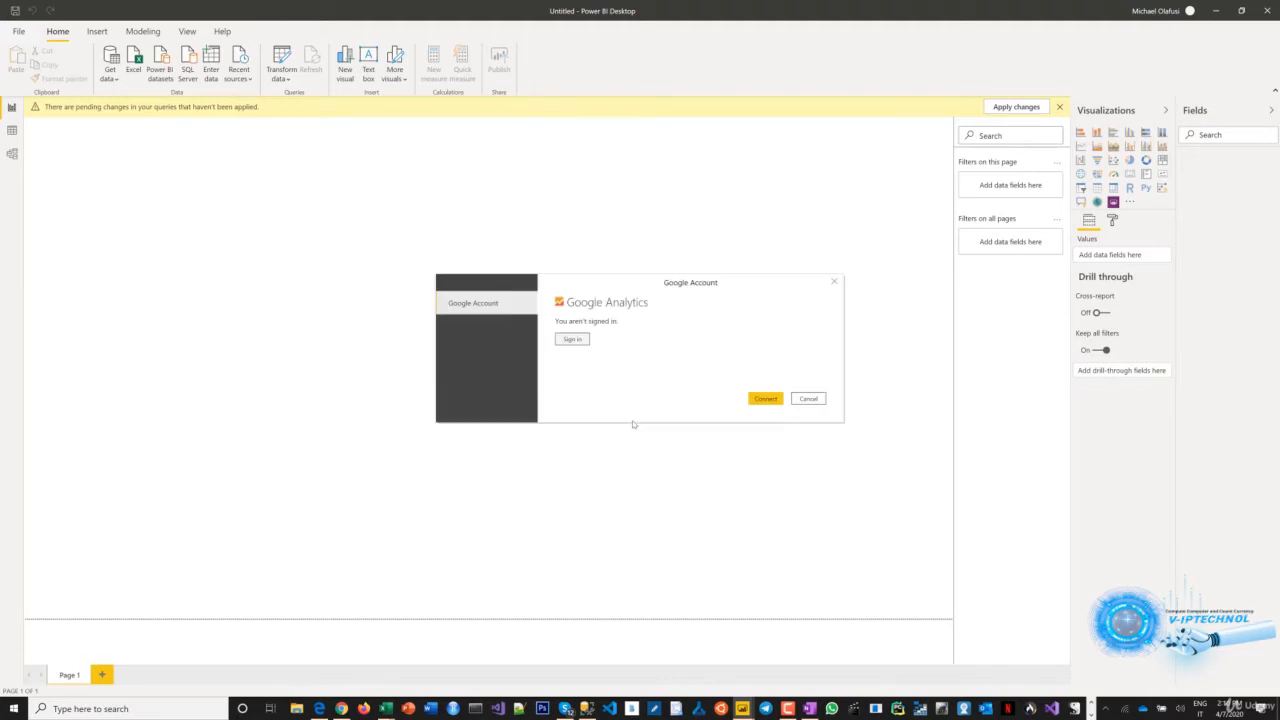
- Sign in with the Google account, allow viewing of its Google Analytics data and connect
left_click(586, 341)
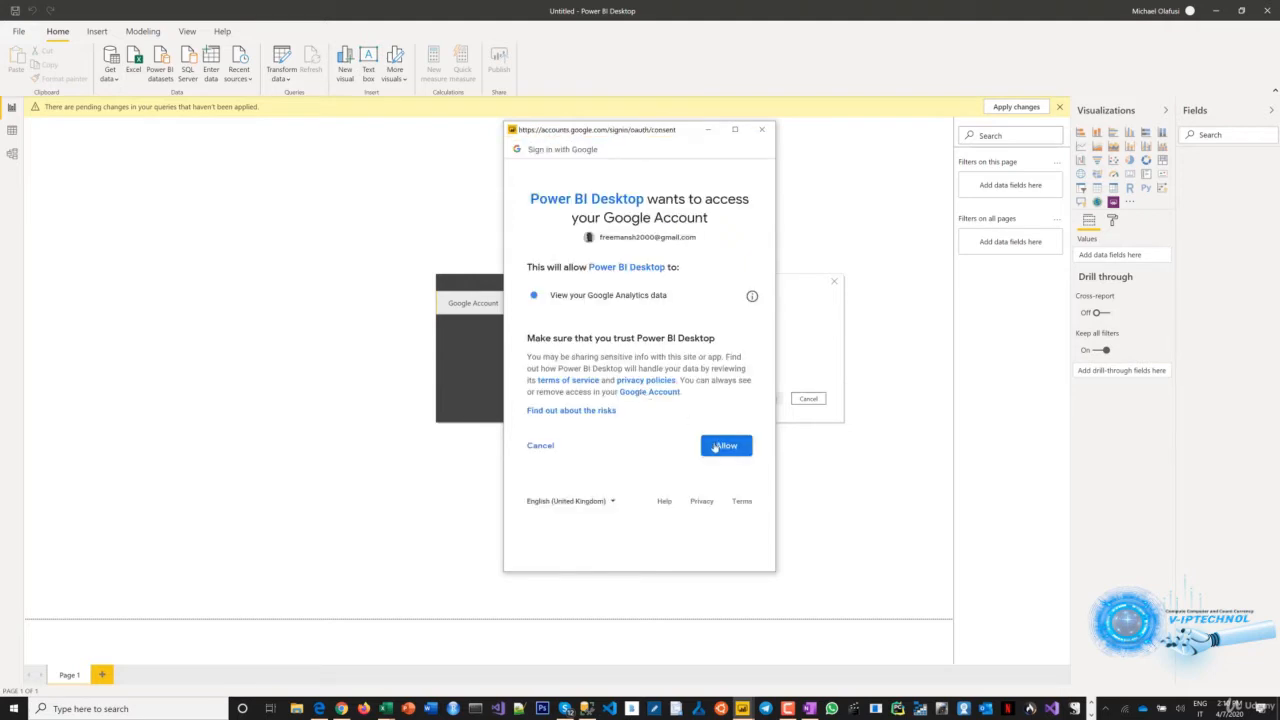
left_click(717, 447)
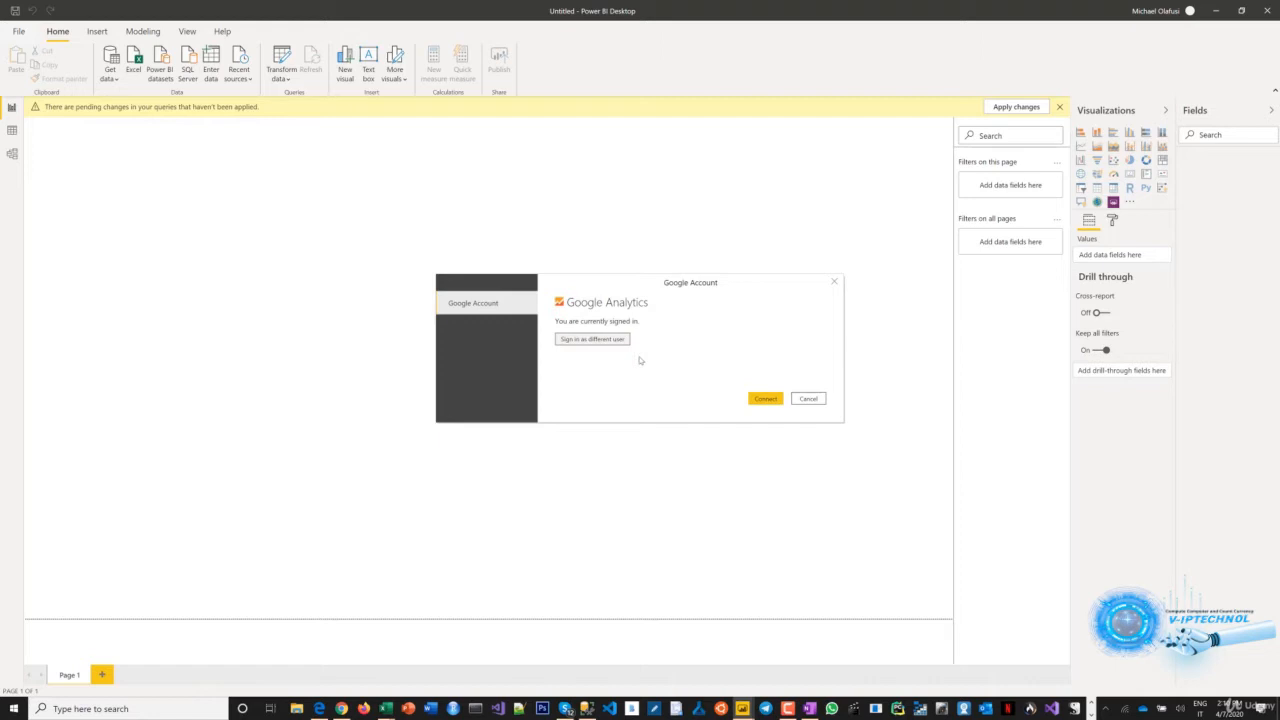
left_click(765, 400)
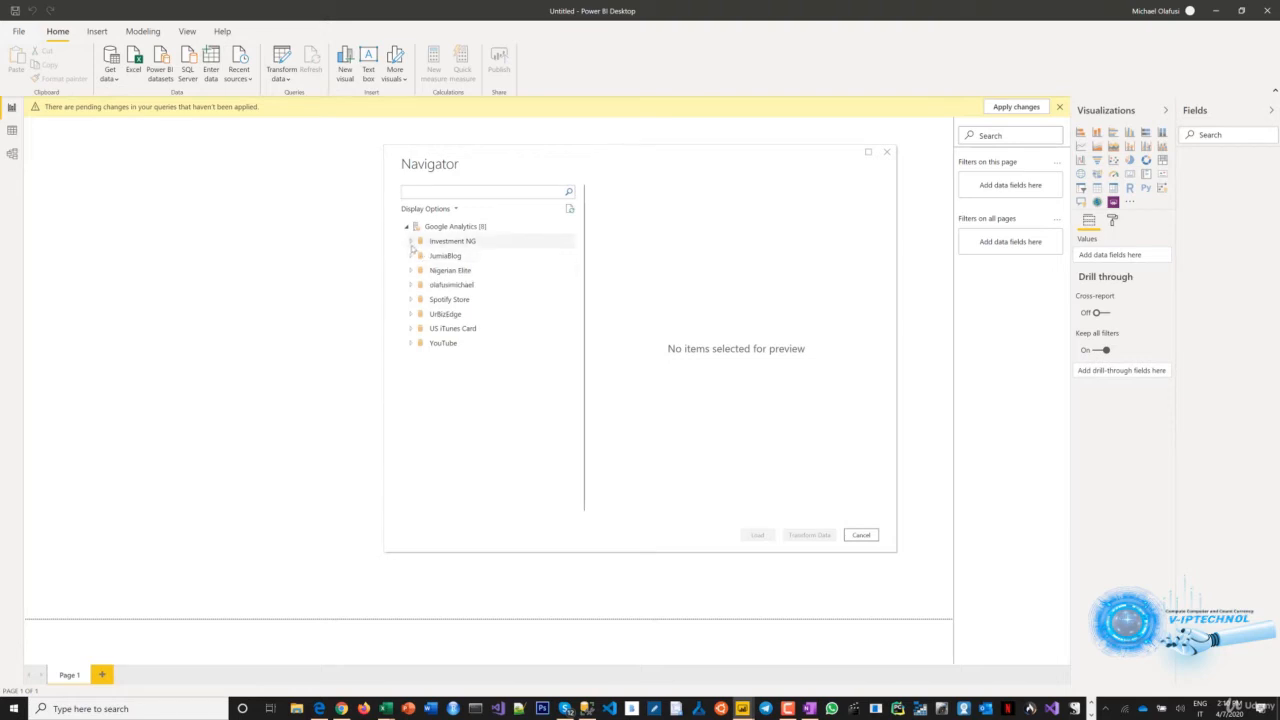
- Expand the Investment NG account, and the personal-name account below Nigerian Elite down to the data folders of its first view
left_click(411, 286)
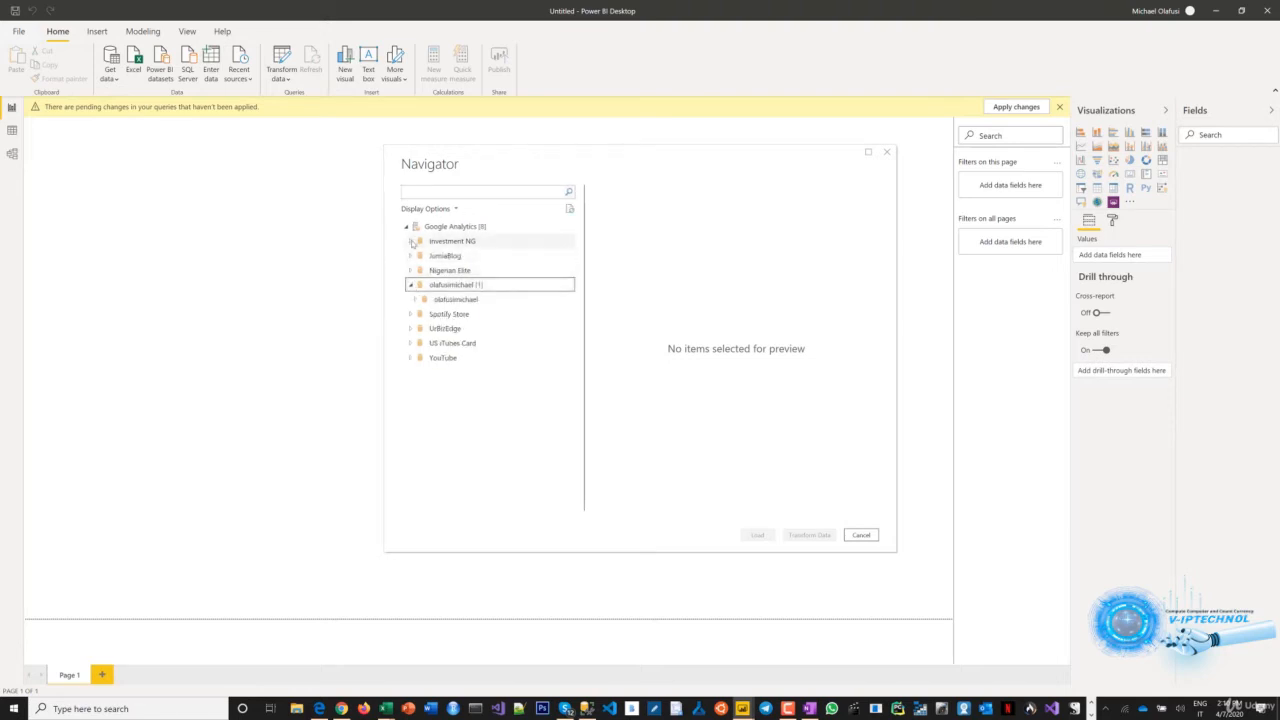
left_click(411, 242)
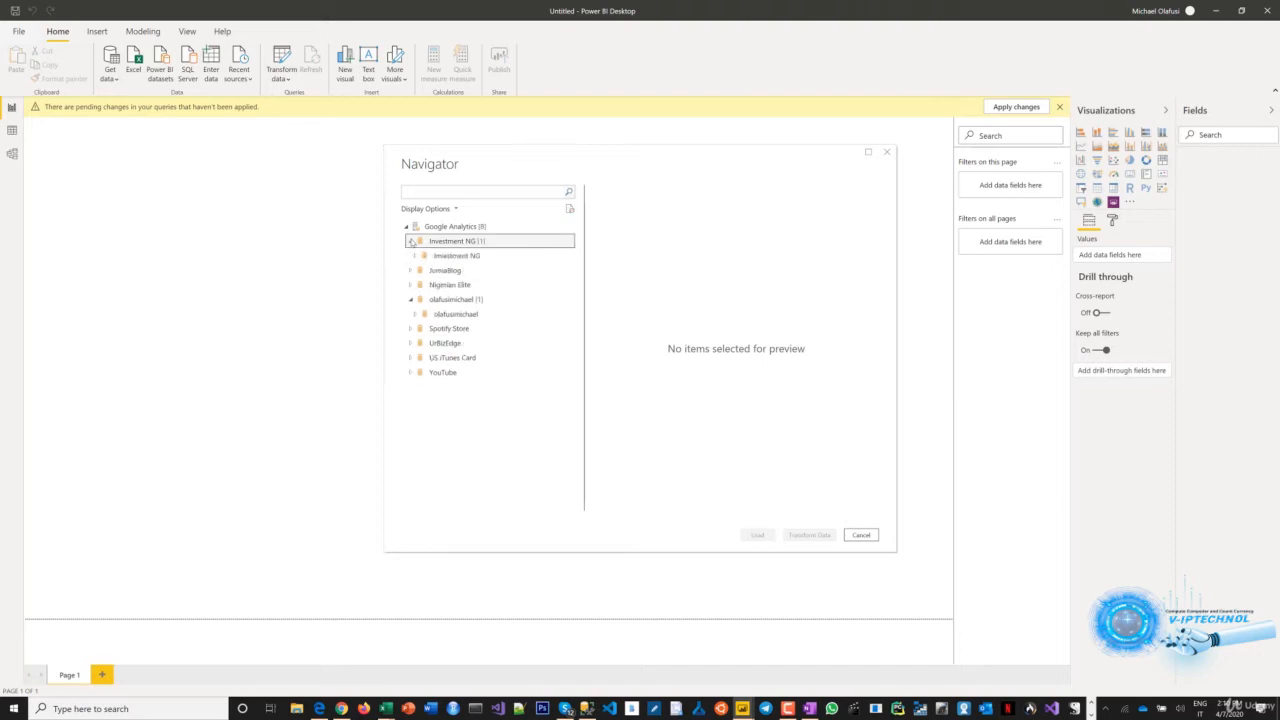
left_click(465, 315)
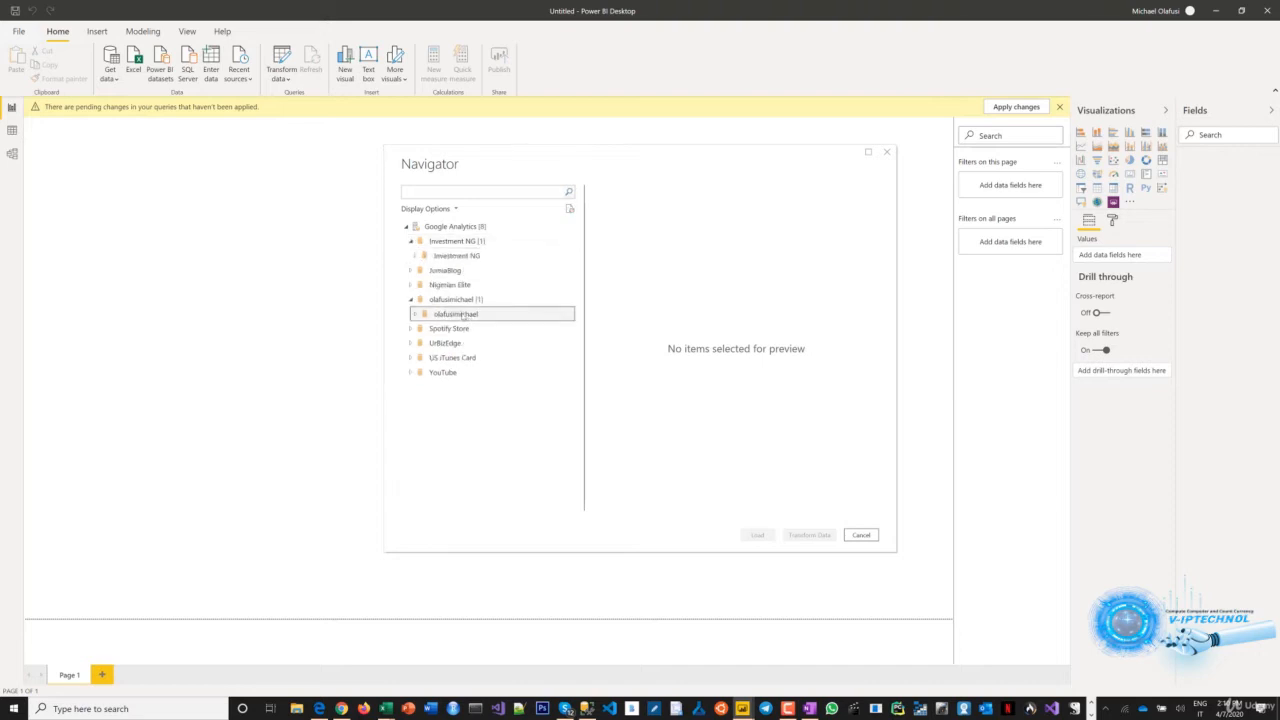
left_click(415, 315)
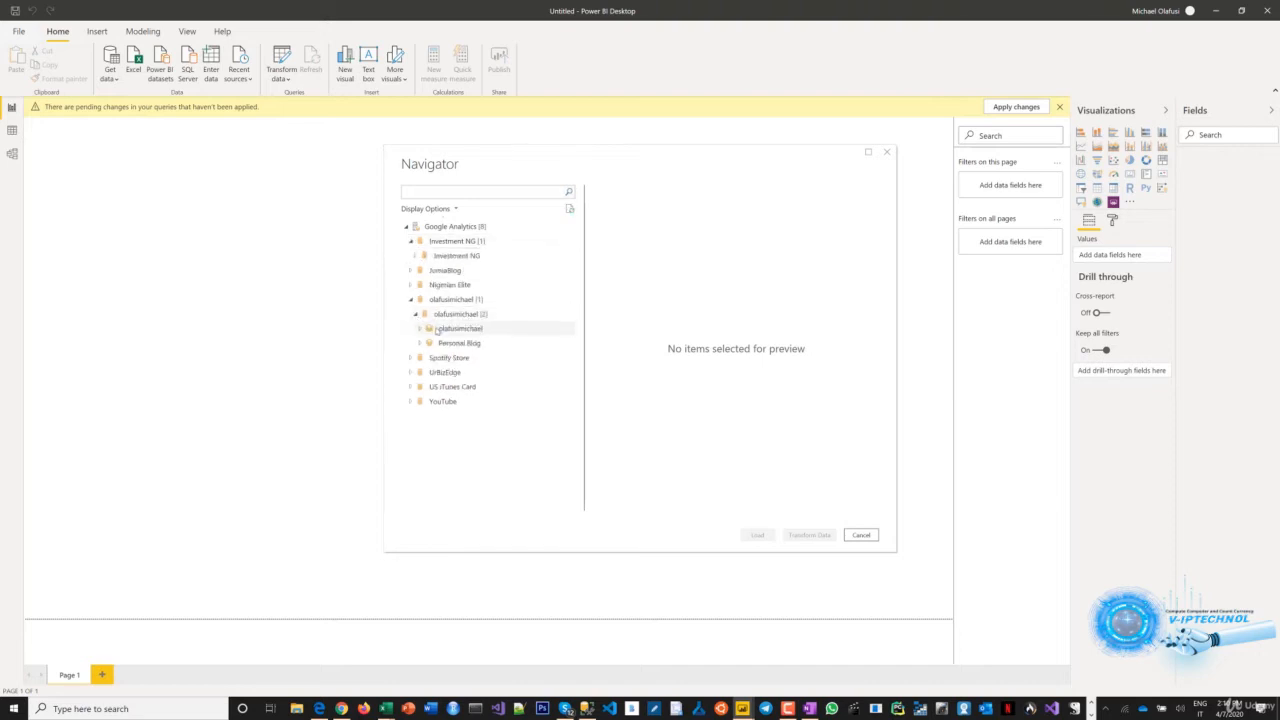
left_click(421, 331)
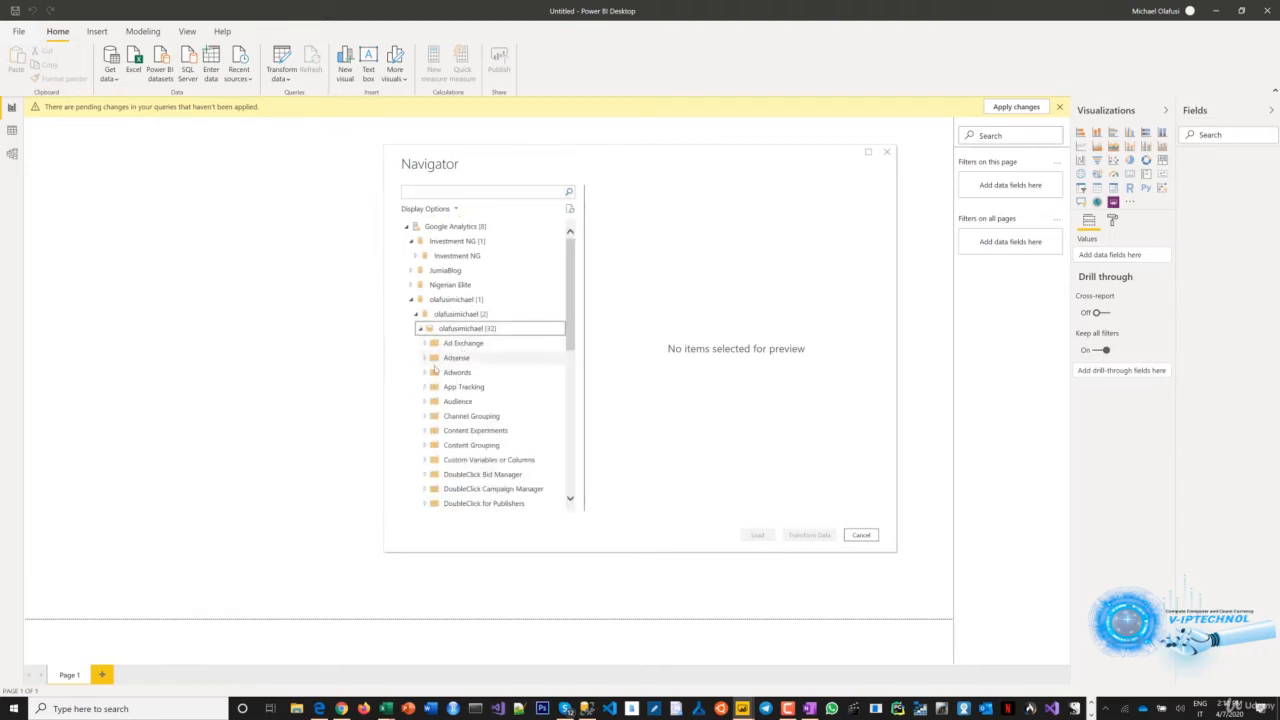
- Expand the Audience folder of the open view and highlight its Gender dimension
scroll(455, 370, "down", 2)
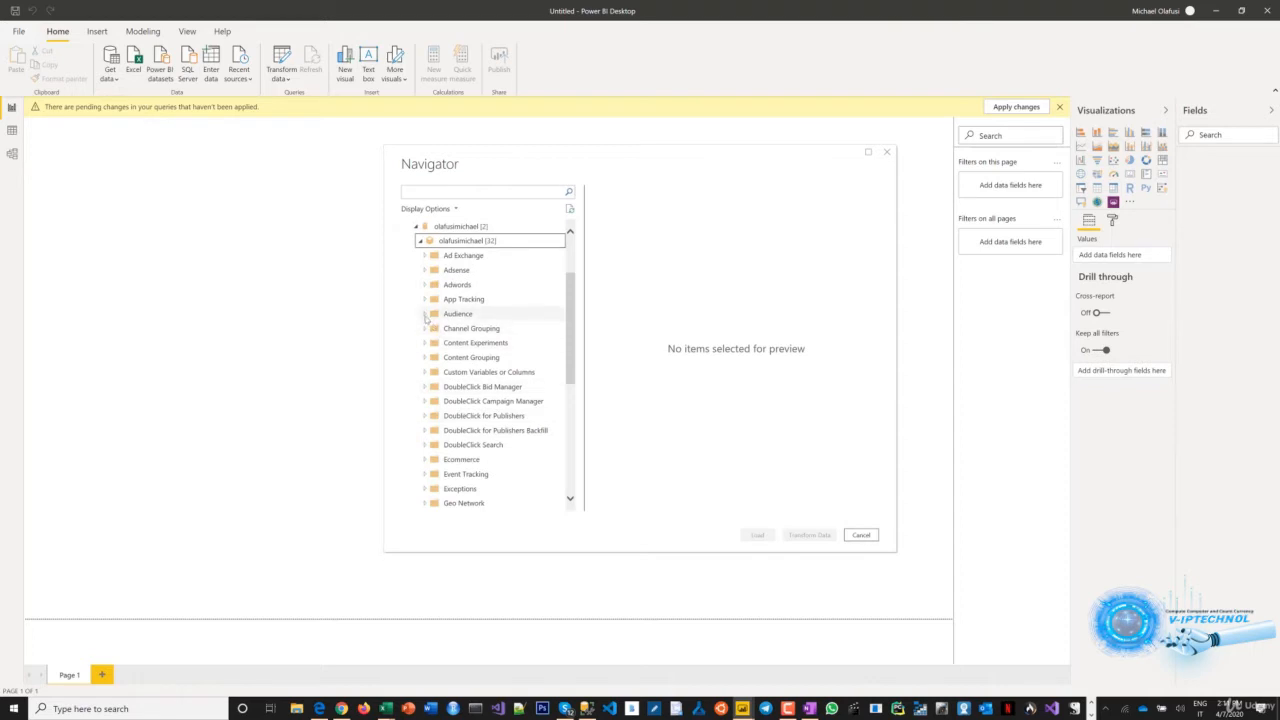
left_click(456, 315)
left_click(460, 357)
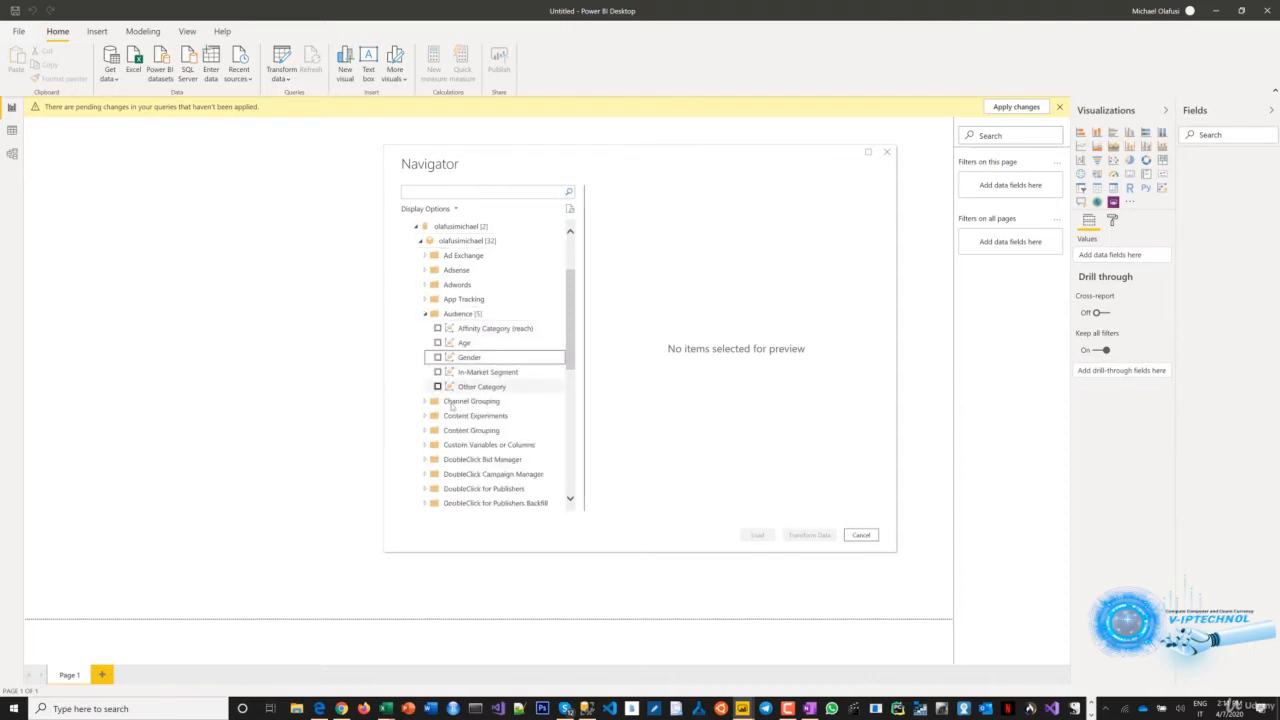
- Expand the Platform or Device folder and select its Browser dimension for preview
scroll(445, 390, "down", 1)
scroll(446, 405, "down", 3)
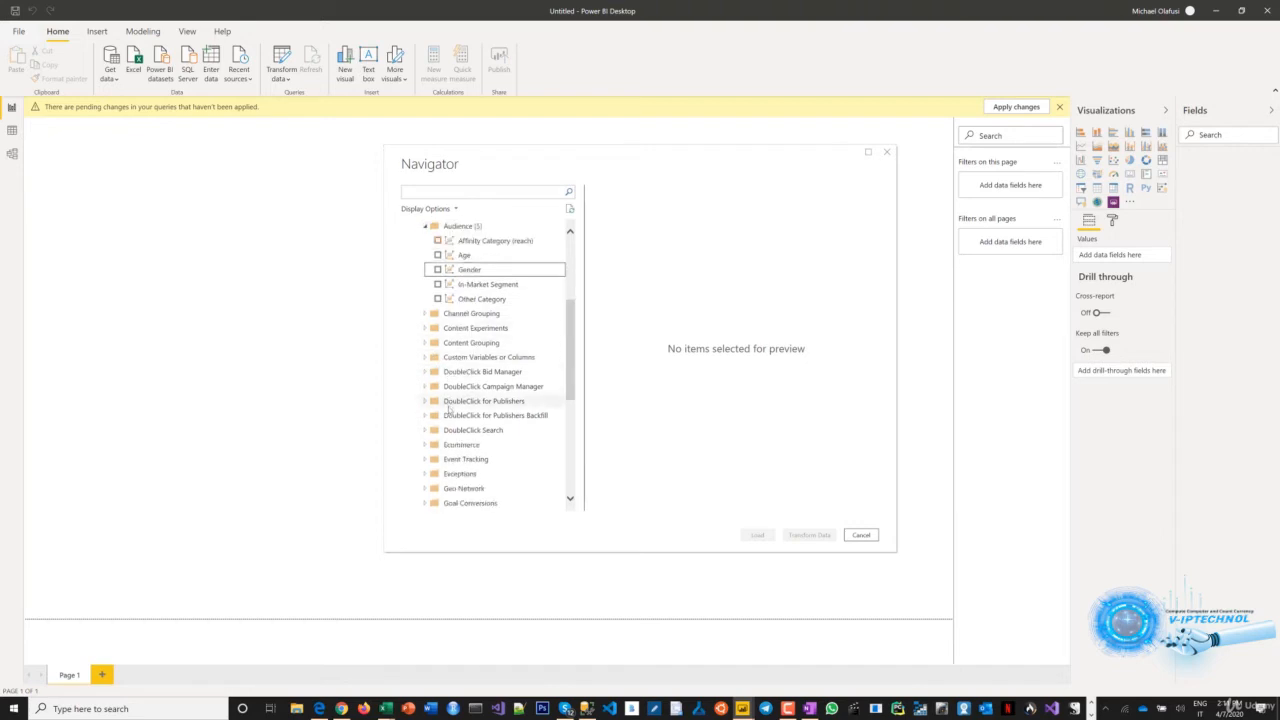
scroll(449, 412, "down", 2)
scroll(447, 444, "down", 1)
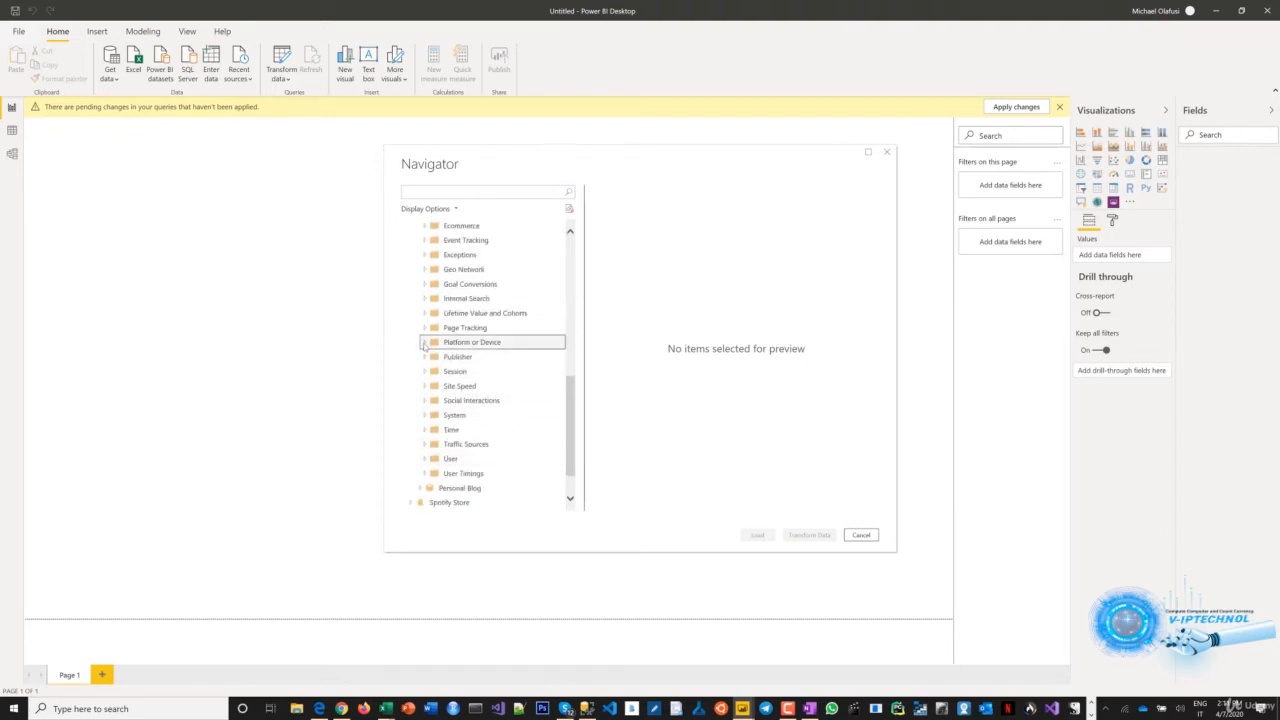
left_click(424, 343)
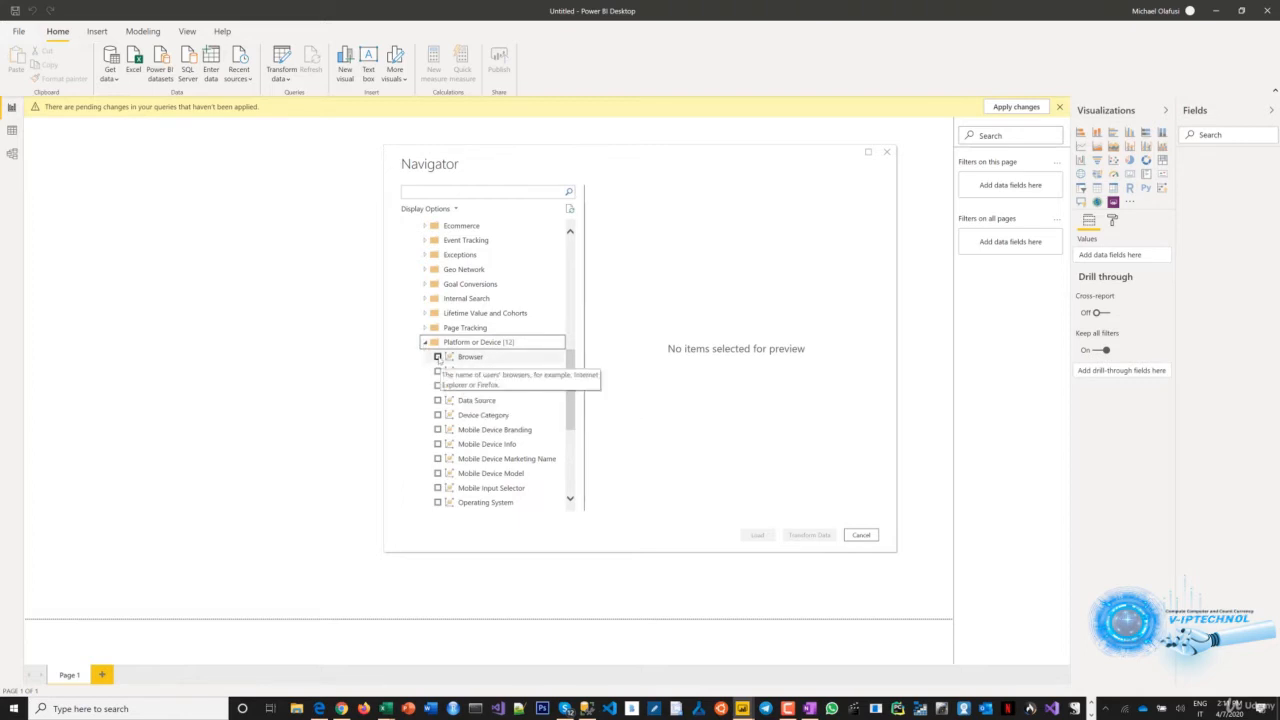
left_click(437, 357)
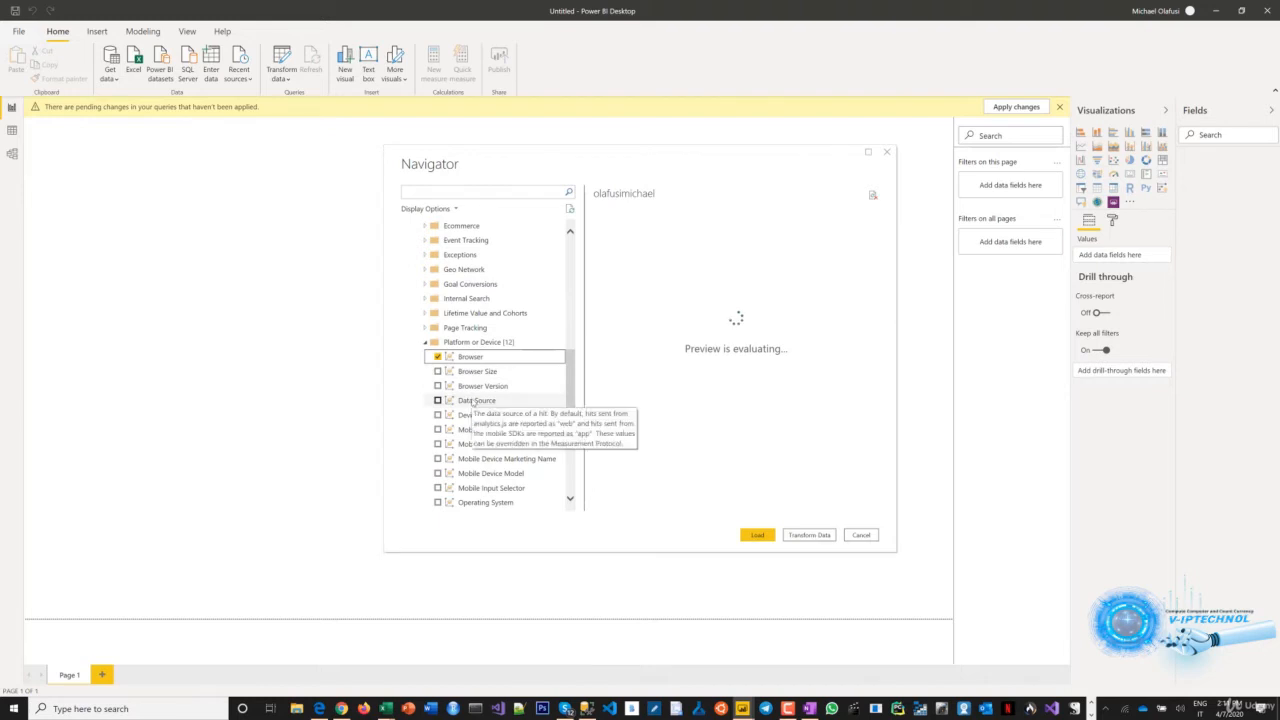
- Expand the Session folder and add its Hits measure to the previewed selection
scroll(474, 401, "up", 2)
scroll(456, 372, "up", 6)
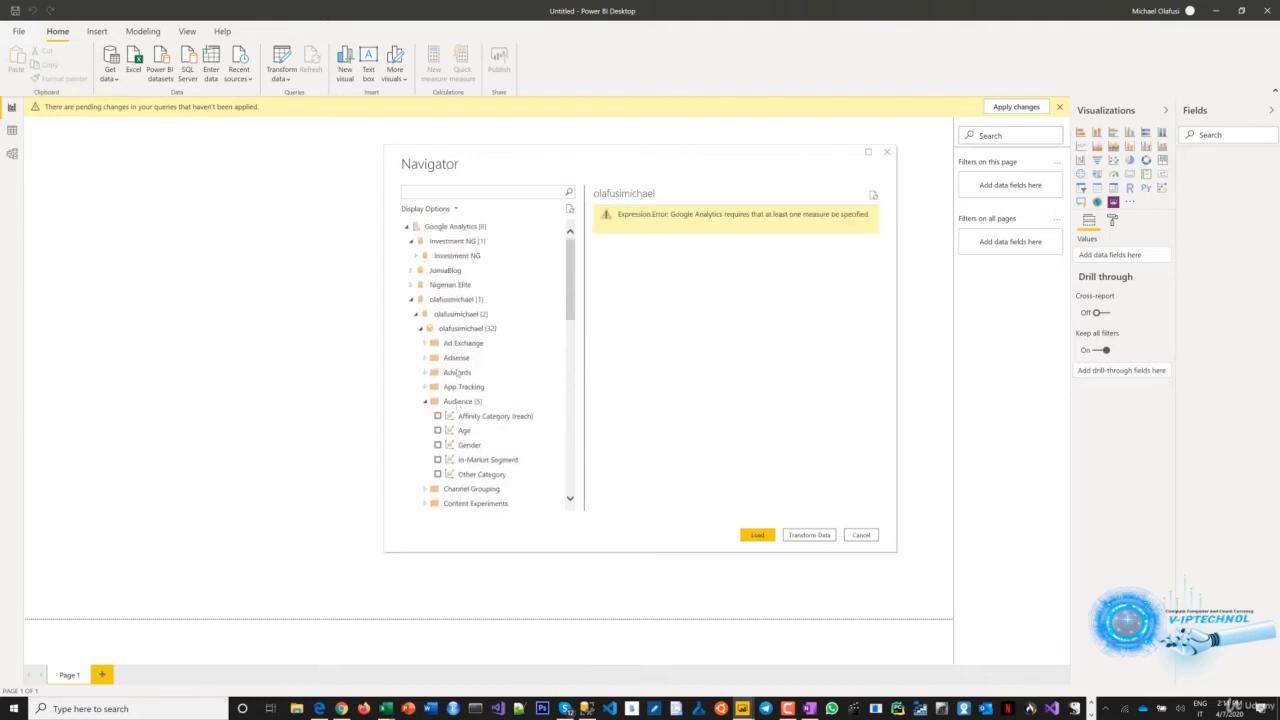
scroll(462, 385, "down", 3)
scroll(466, 398, "down", 2)
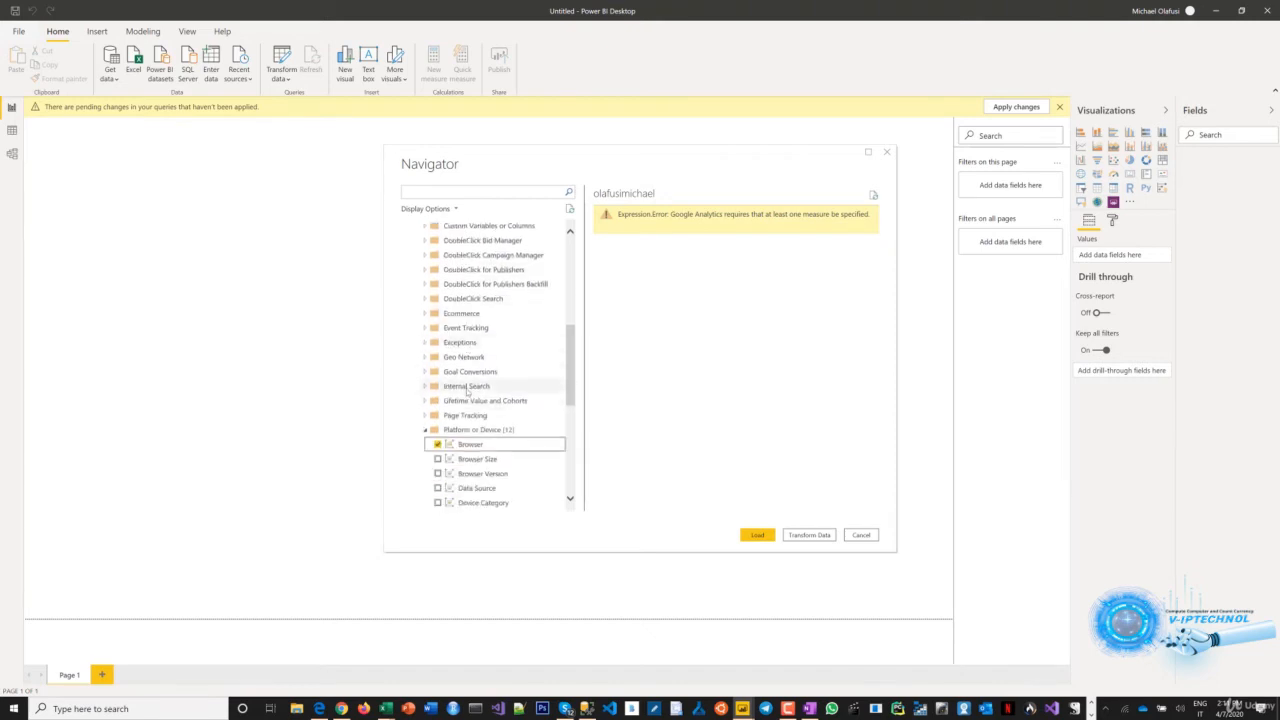
scroll(466, 392, "down", 2)
scroll(466, 392, "down", 5)
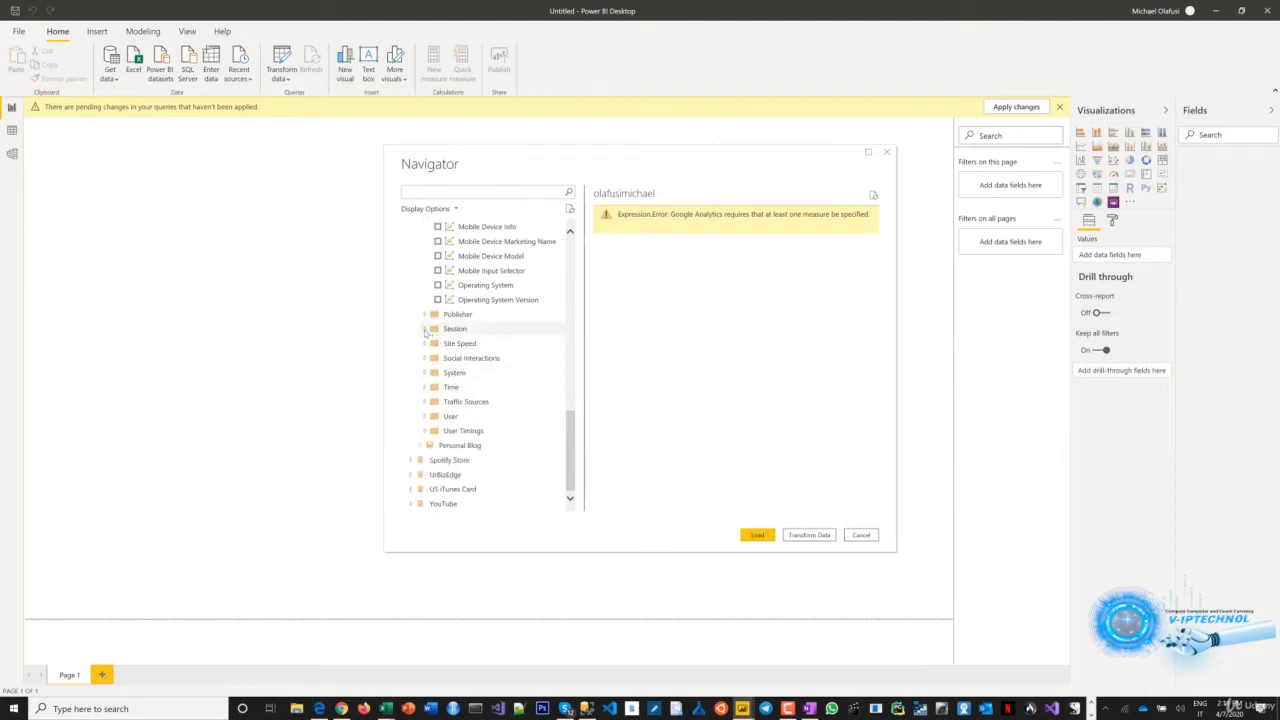
left_click(425, 329)
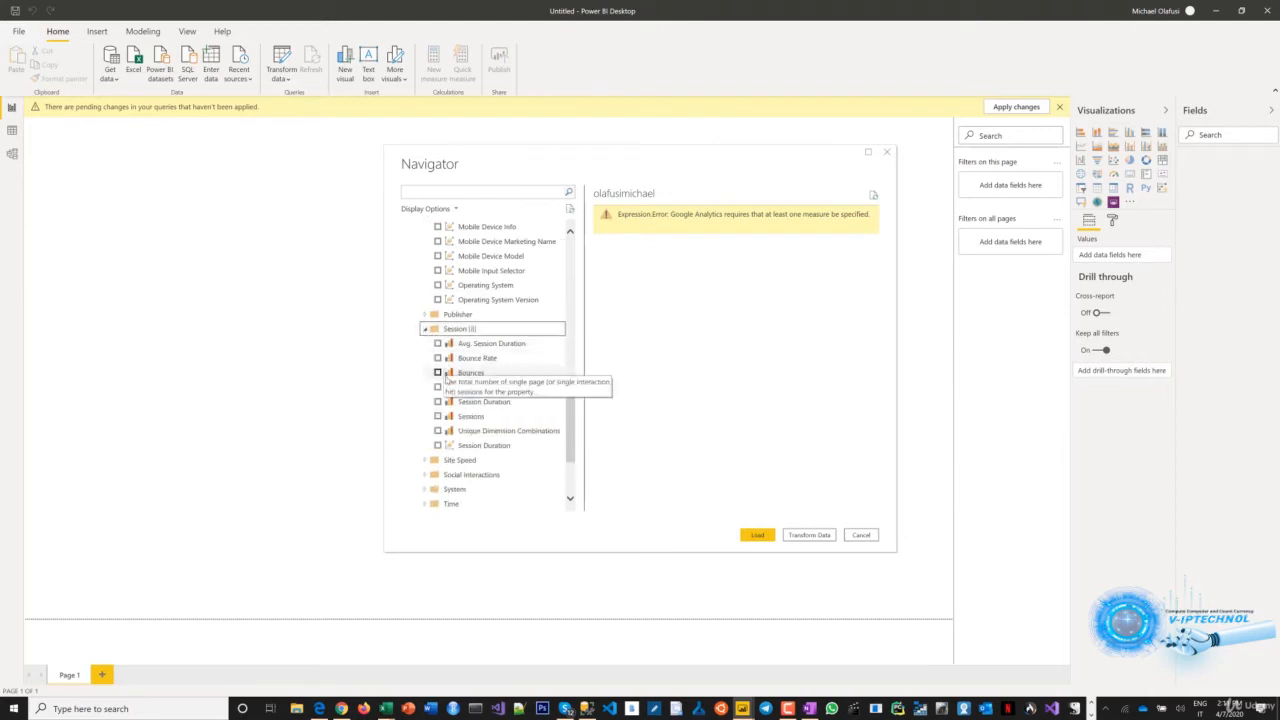
left_click(437, 387)
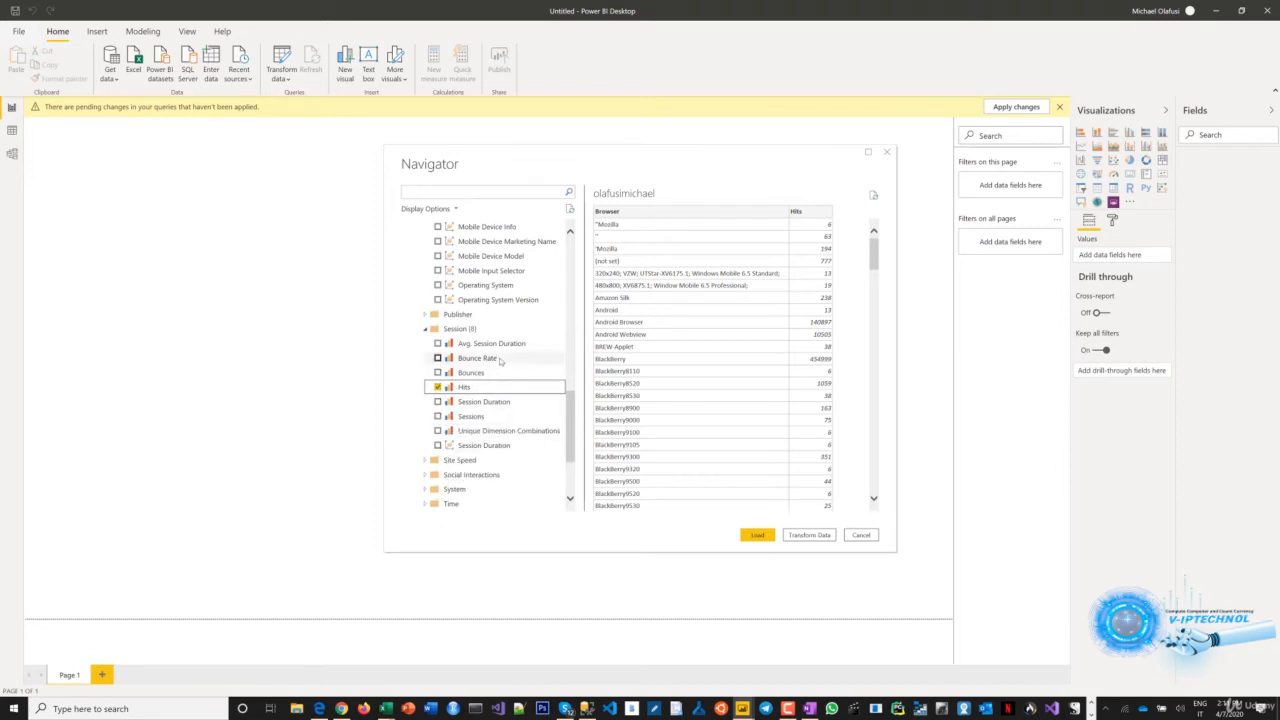
- Add the Age dimension from the Audience folder to the previewed selection
scroll(458, 380, "up", 15)
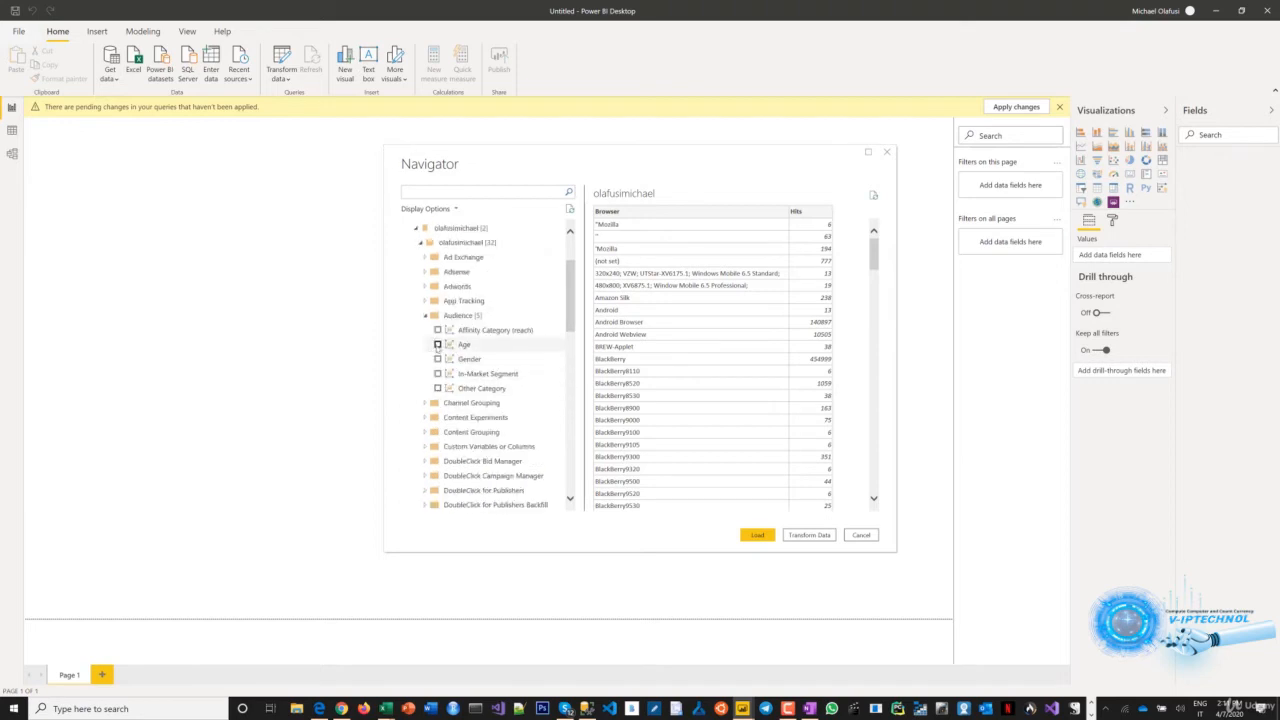
left_click(437, 344)
scroll(445, 370, "down", 5)
scroll(449, 377, "down", 4)
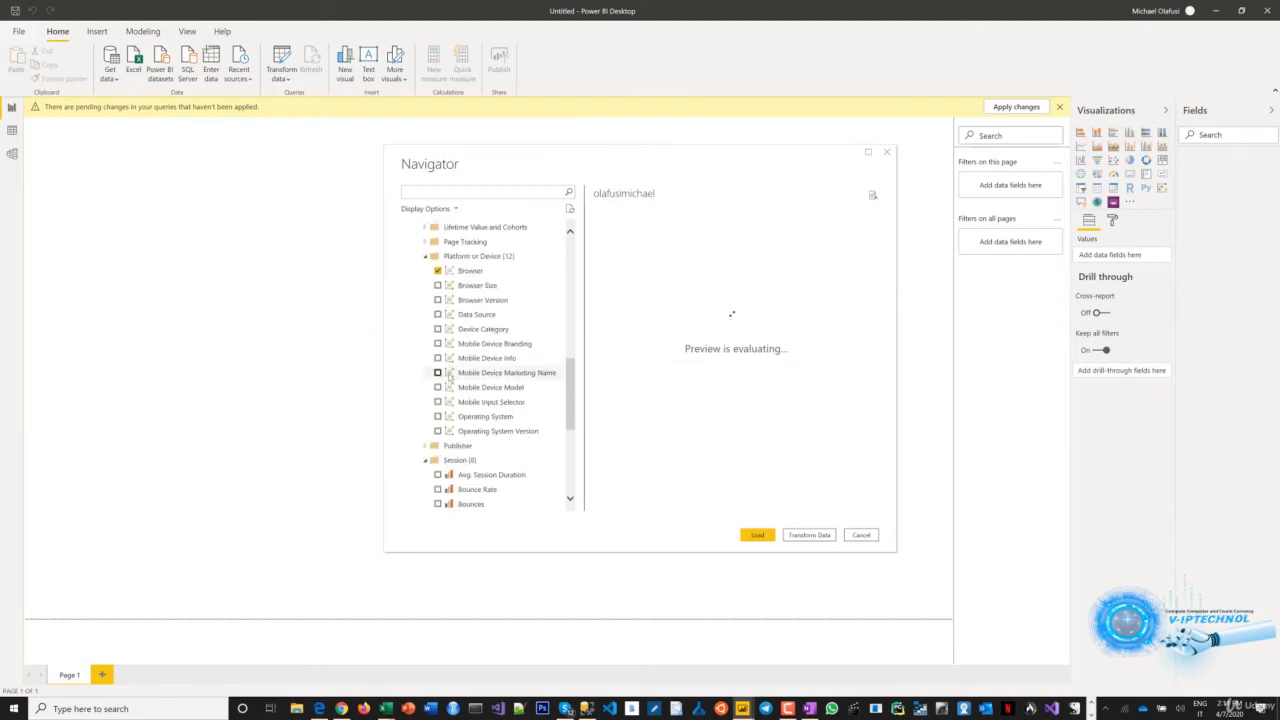
scroll(444, 394, "up", 9)
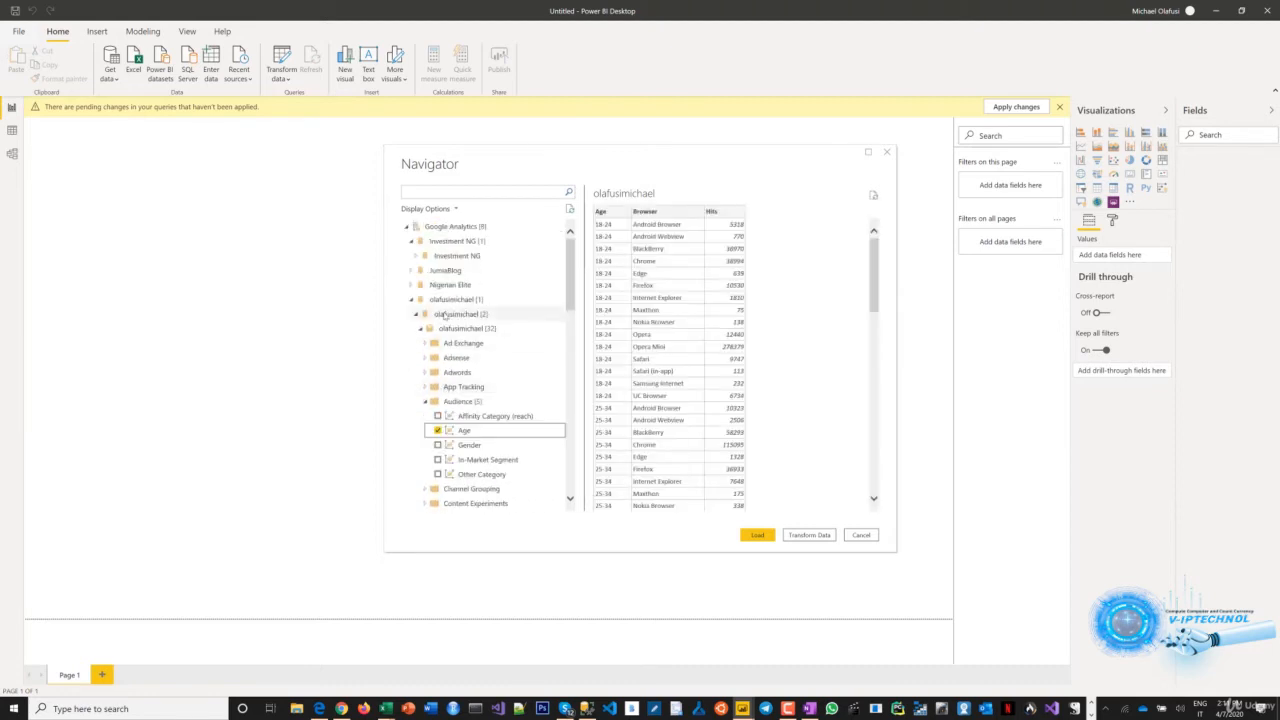
- Review the preview rows of hits by age and browser, and close the Navigator without loading
scroll(720, 340, "down", 15)
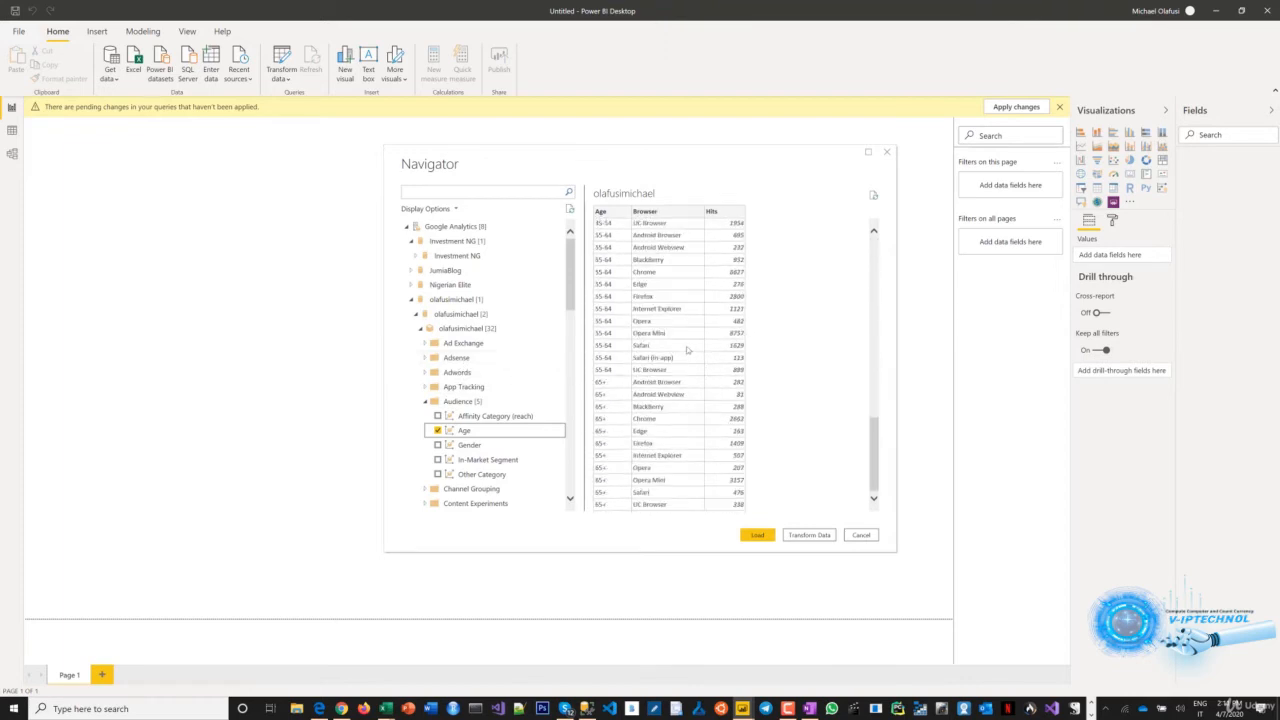
scroll(688, 350, "up", 15)
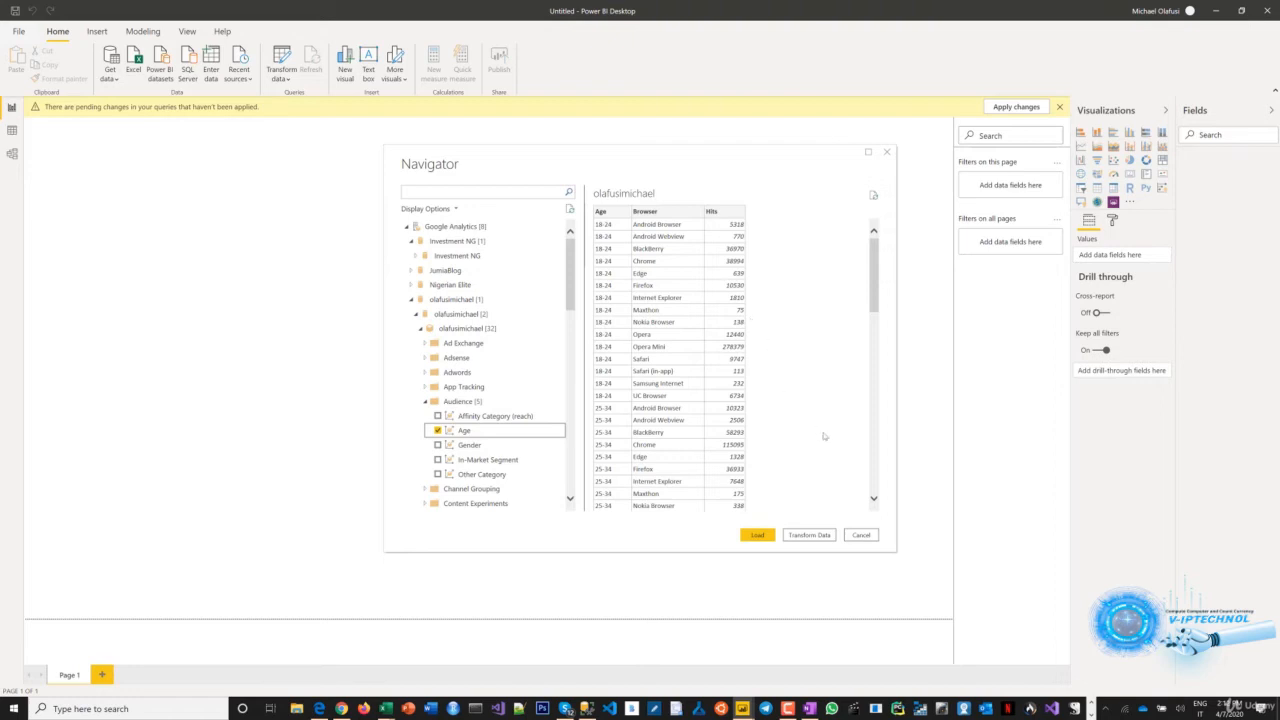
left_click(861, 535)
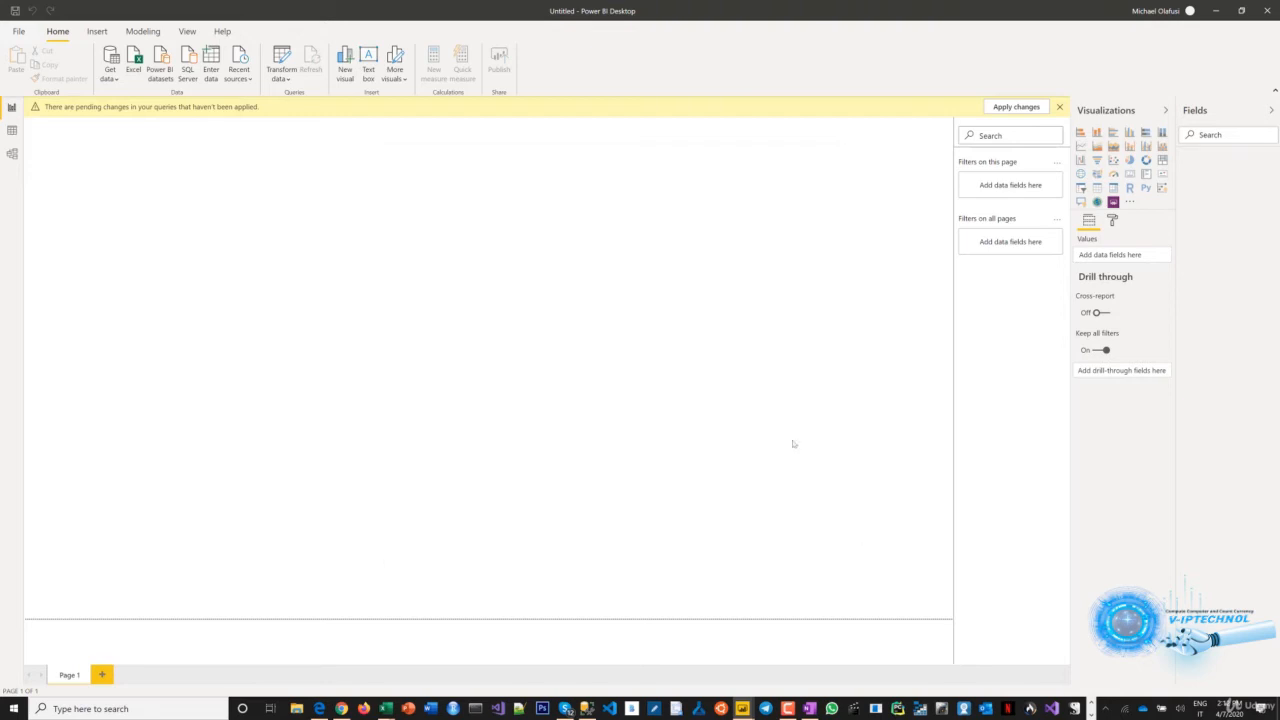
- Start a Web data connection and copy the address of Wikipedia's "List of countries by population (United Nations)" page from Chrome
left_click(108, 80)
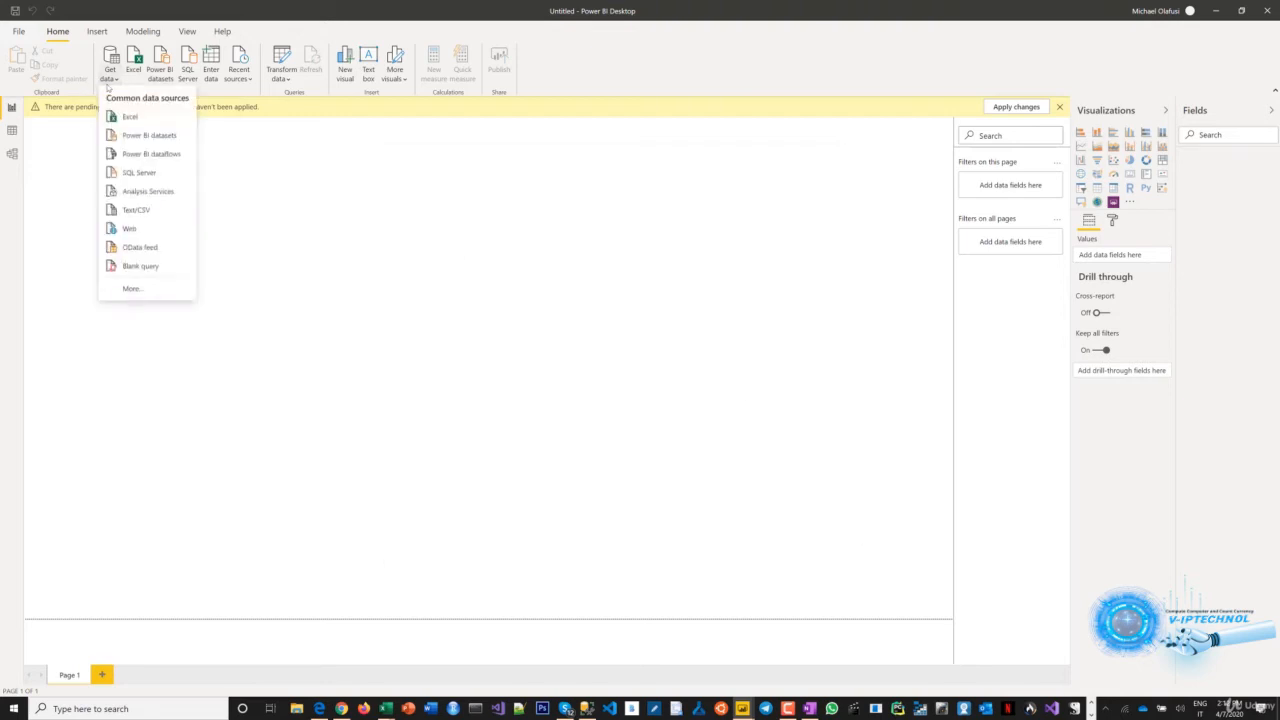
left_click(128, 230)
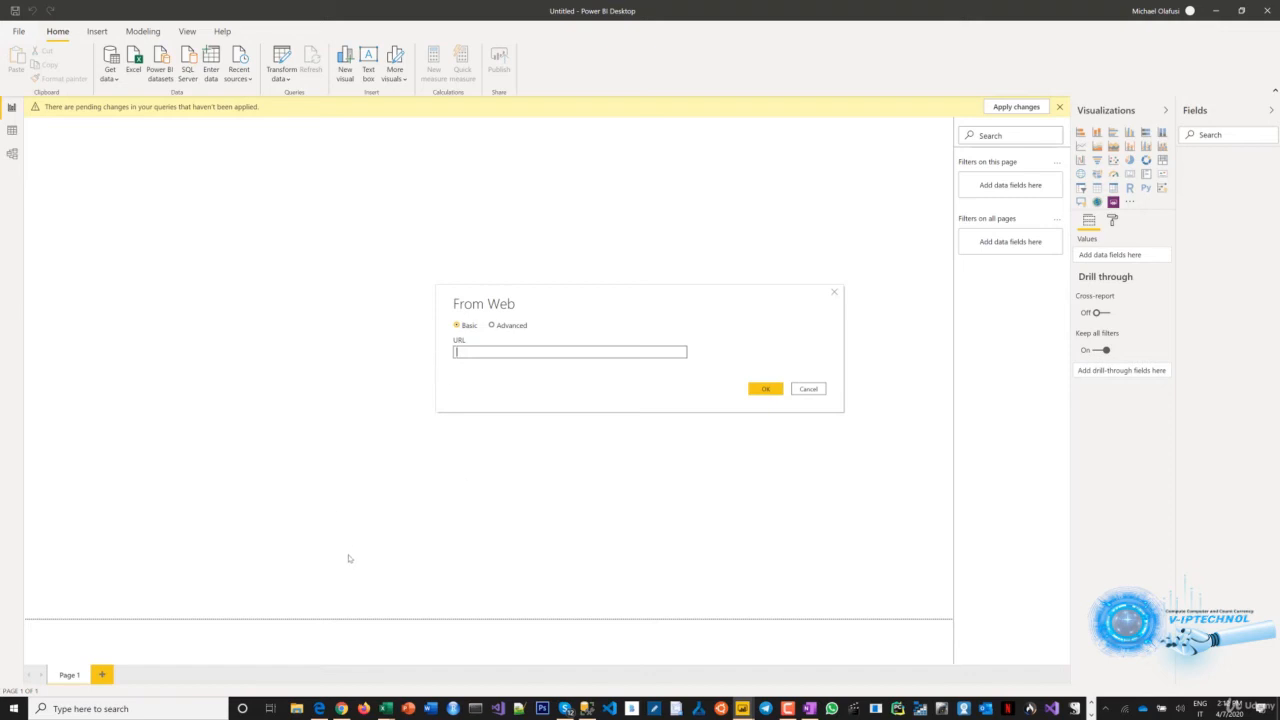
left_click(341, 708)
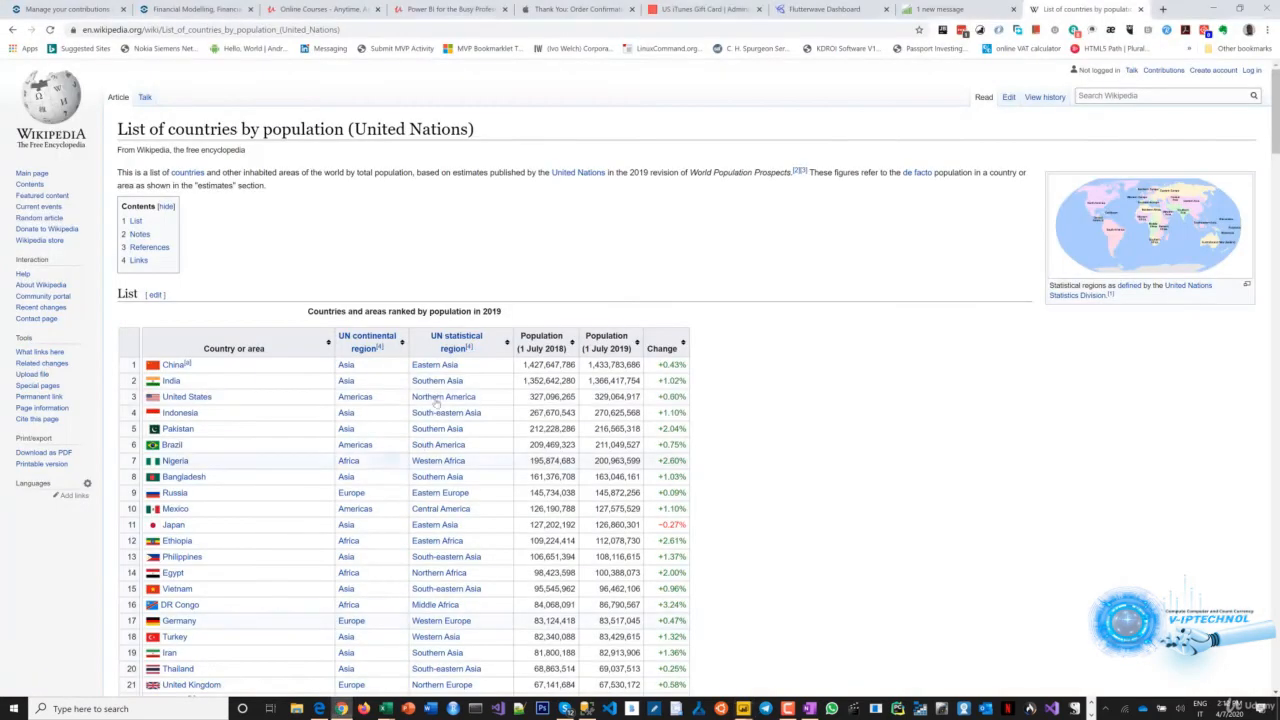
left_click(221, 30)
key("ctrl+c")
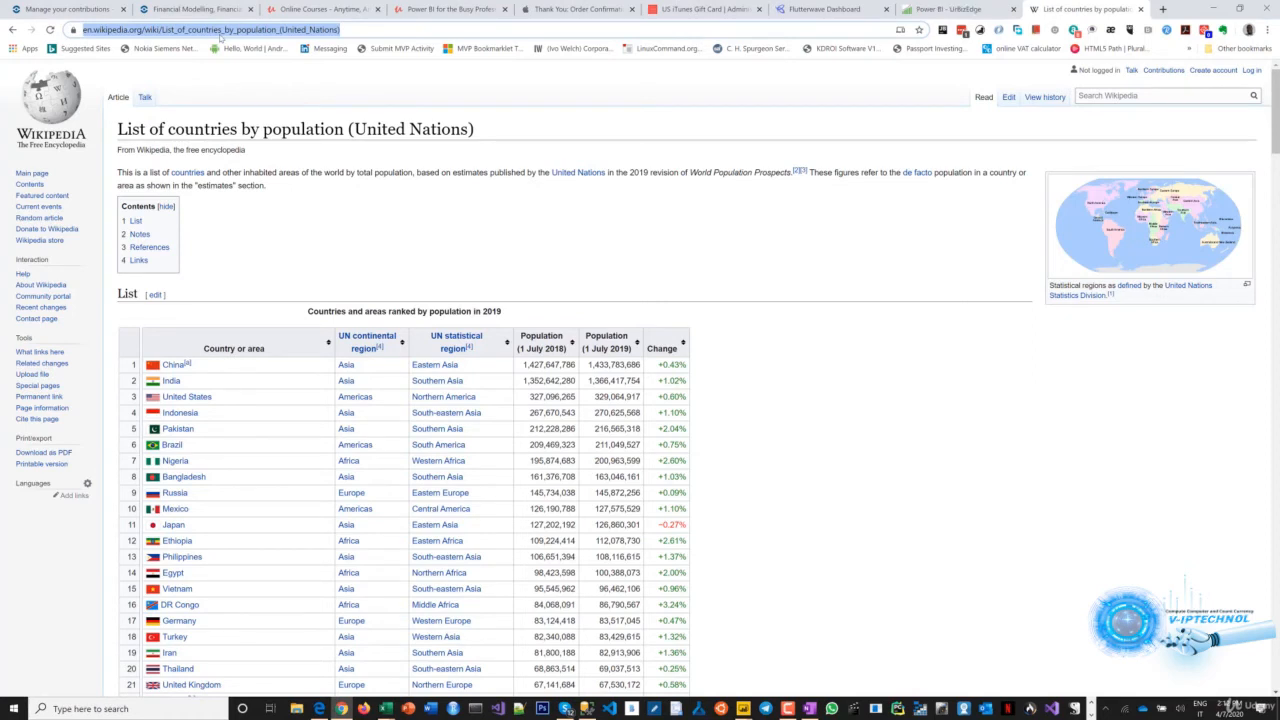
- Return to Power BI Desktop, enter the copied Wikipedia address as the web source URL and connect with anonymous access
key("alt+Tab")
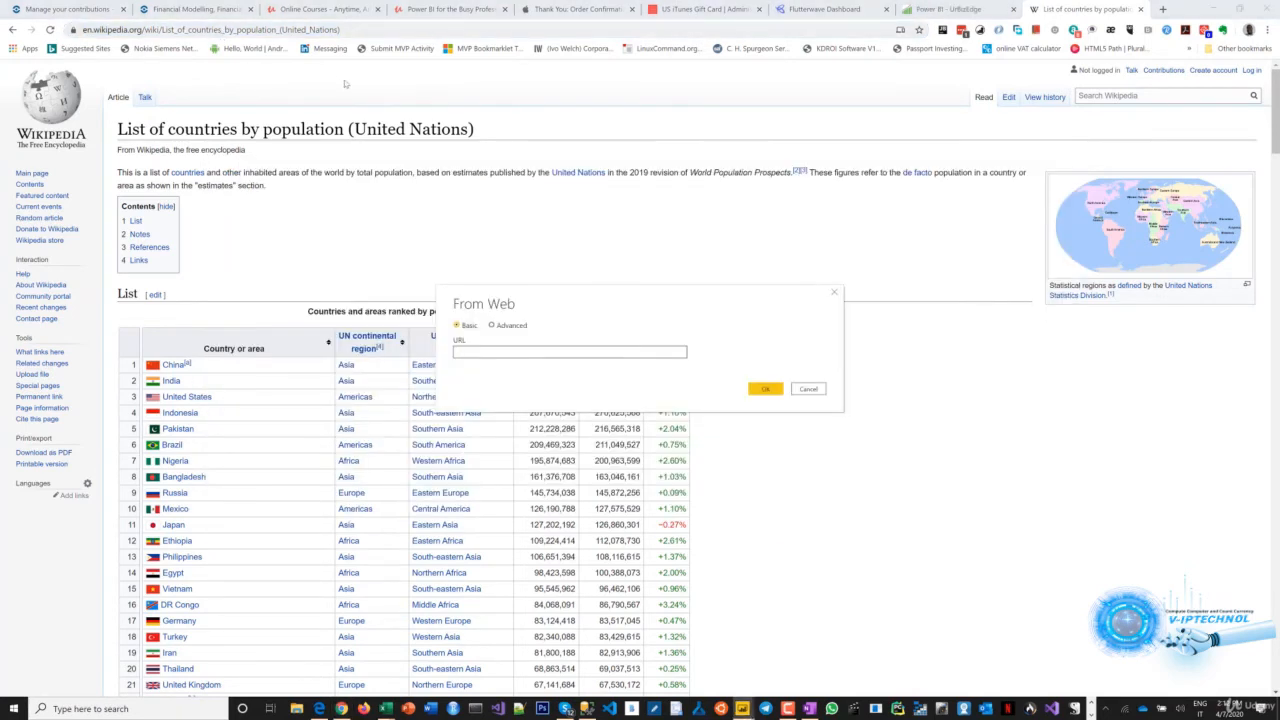
left_click(1214, 9)
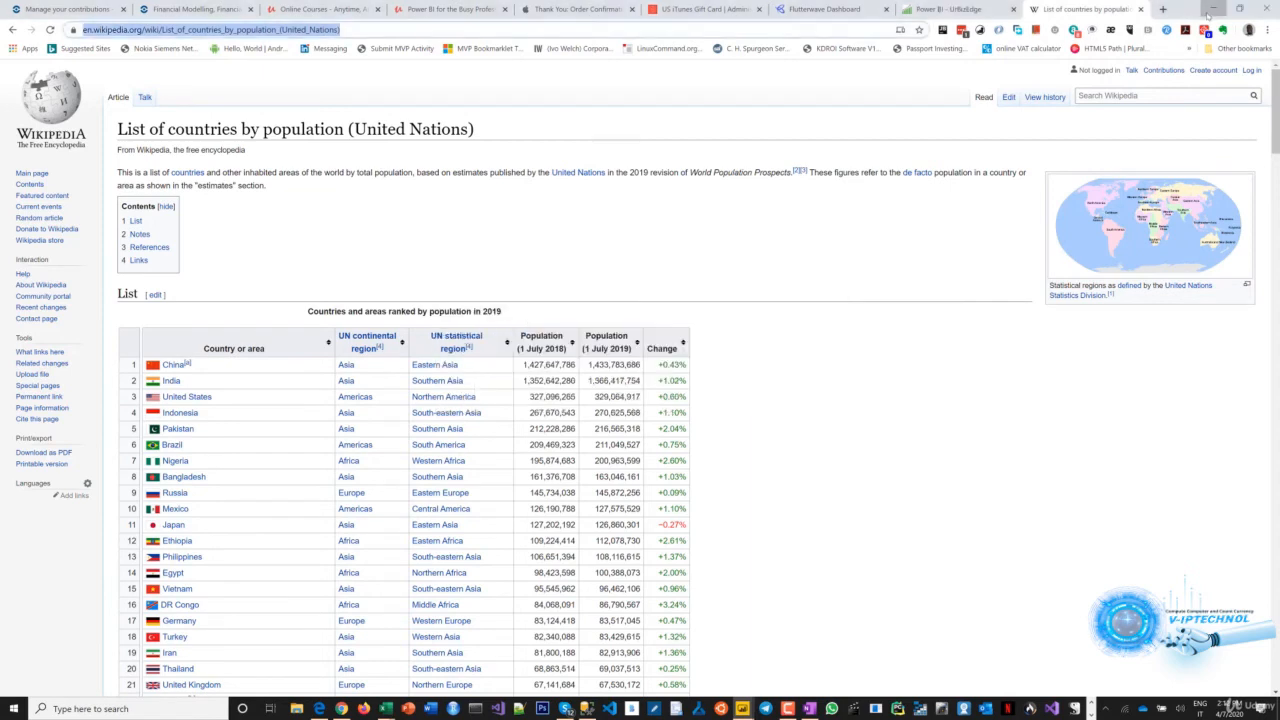
left_click(586, 352)
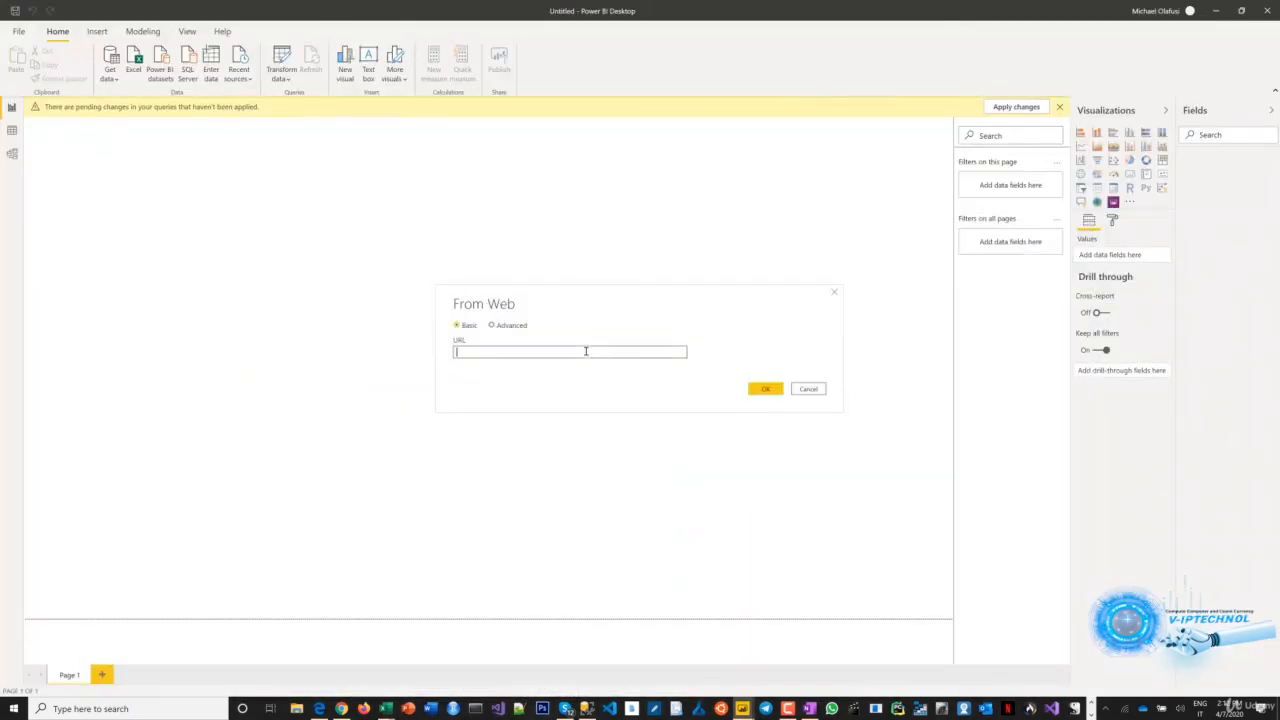
key("ctrl+v")
left_click(765, 388)
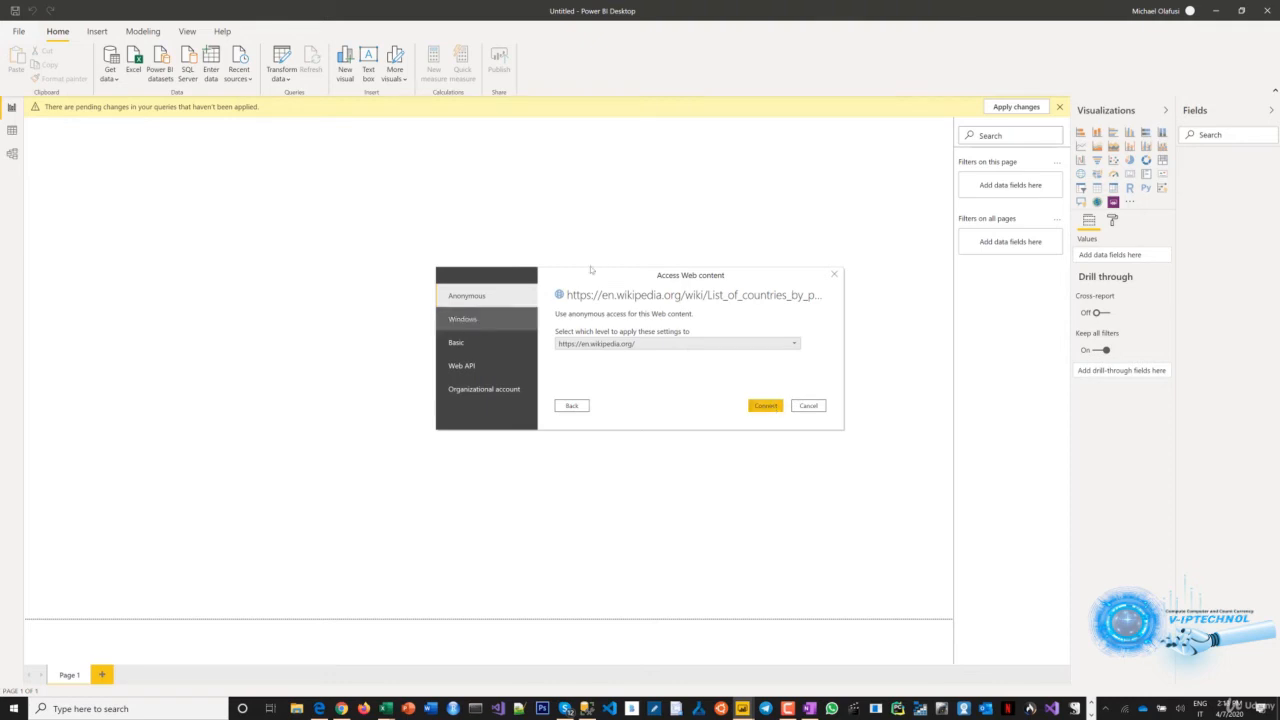
left_click(764, 407)
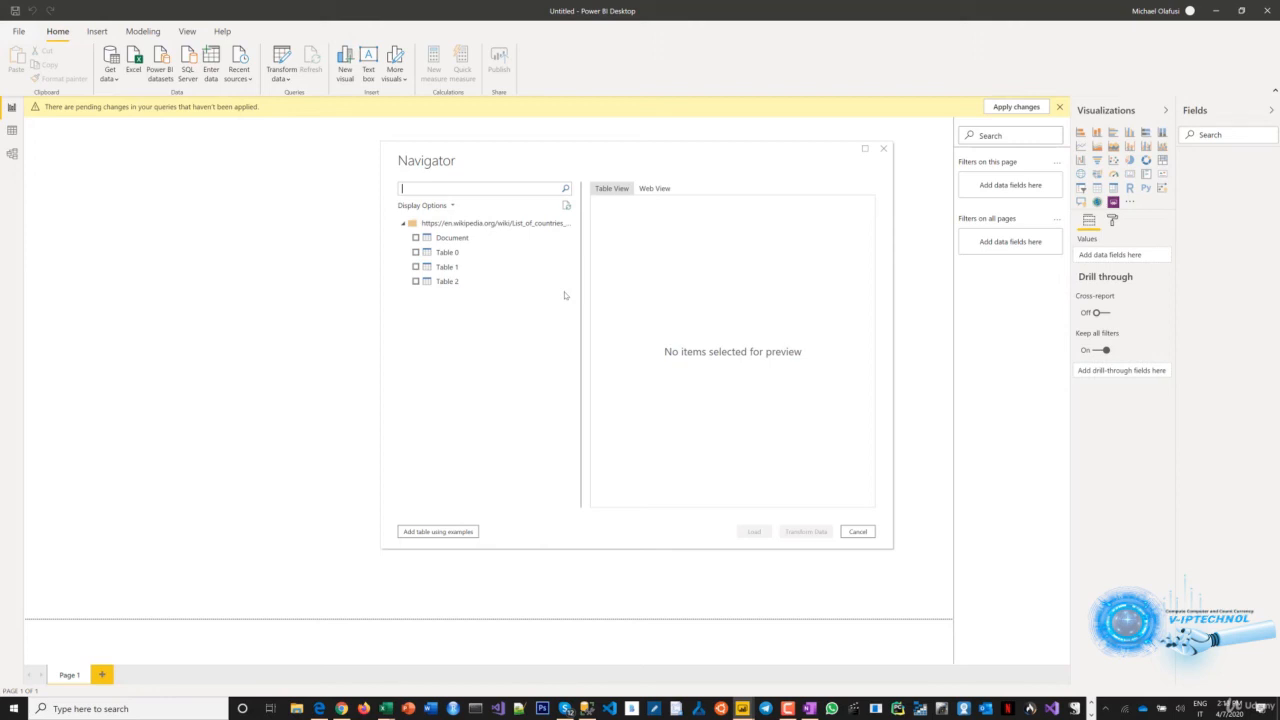
- Preview Document, Table 0, Table 1 and Table 2 from the Wikipedia page, and select only Table 1
left_click(416, 238)
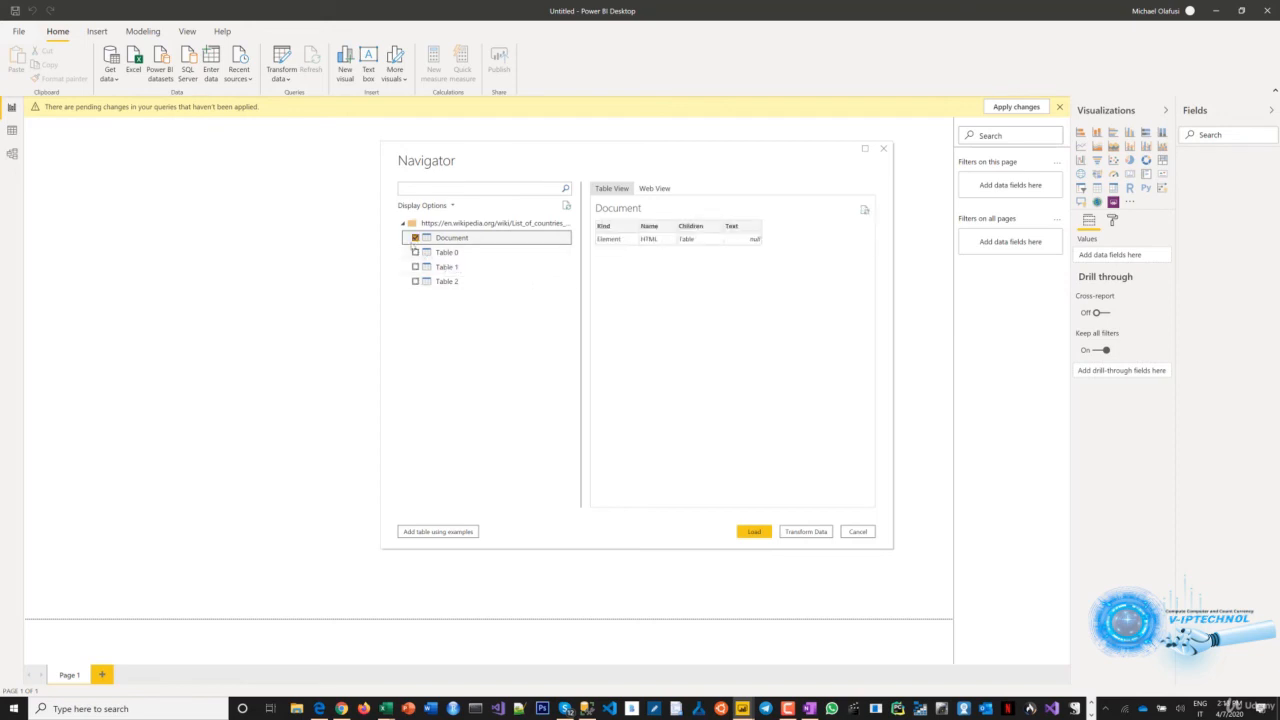
left_click(416, 238)
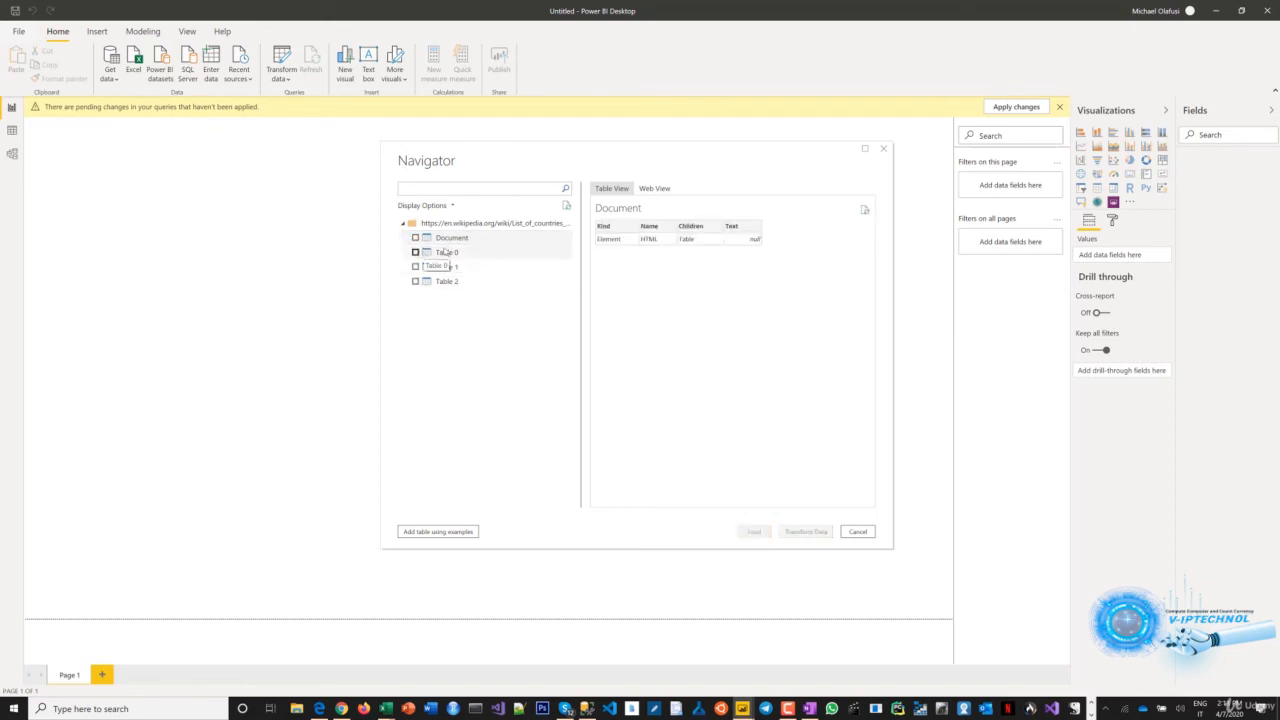
left_click(444, 255)
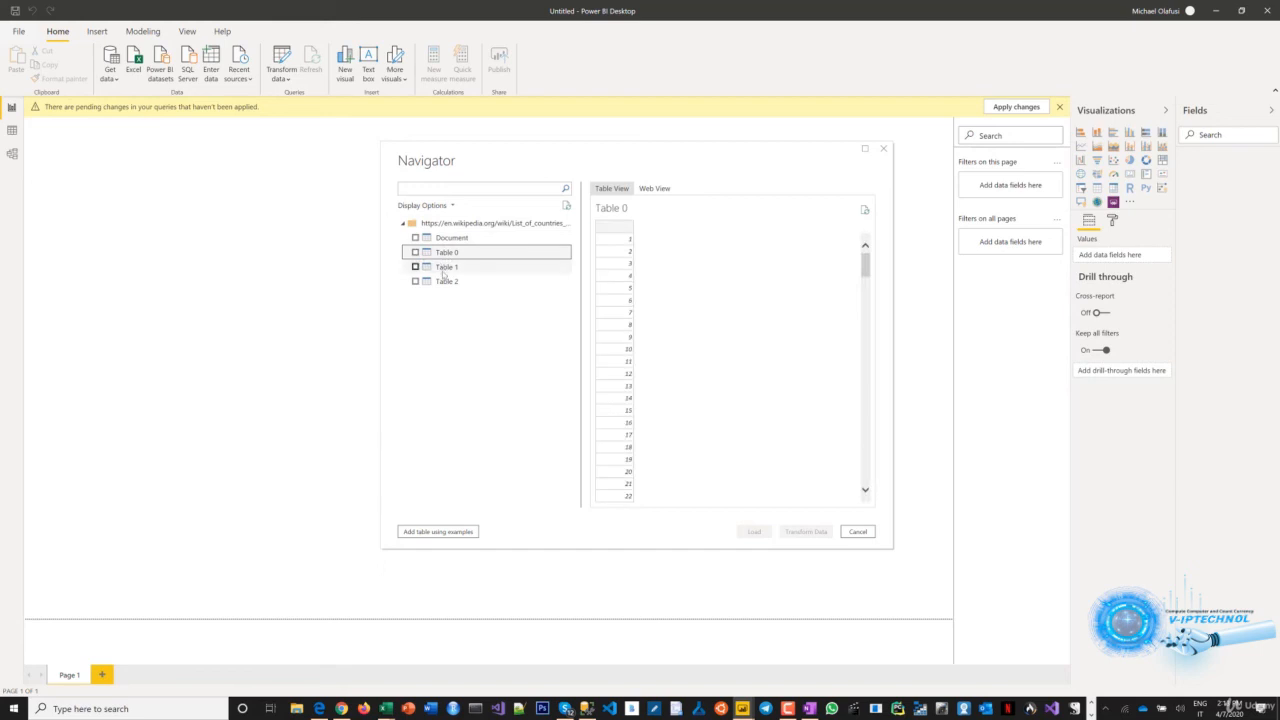
left_click(445, 268)
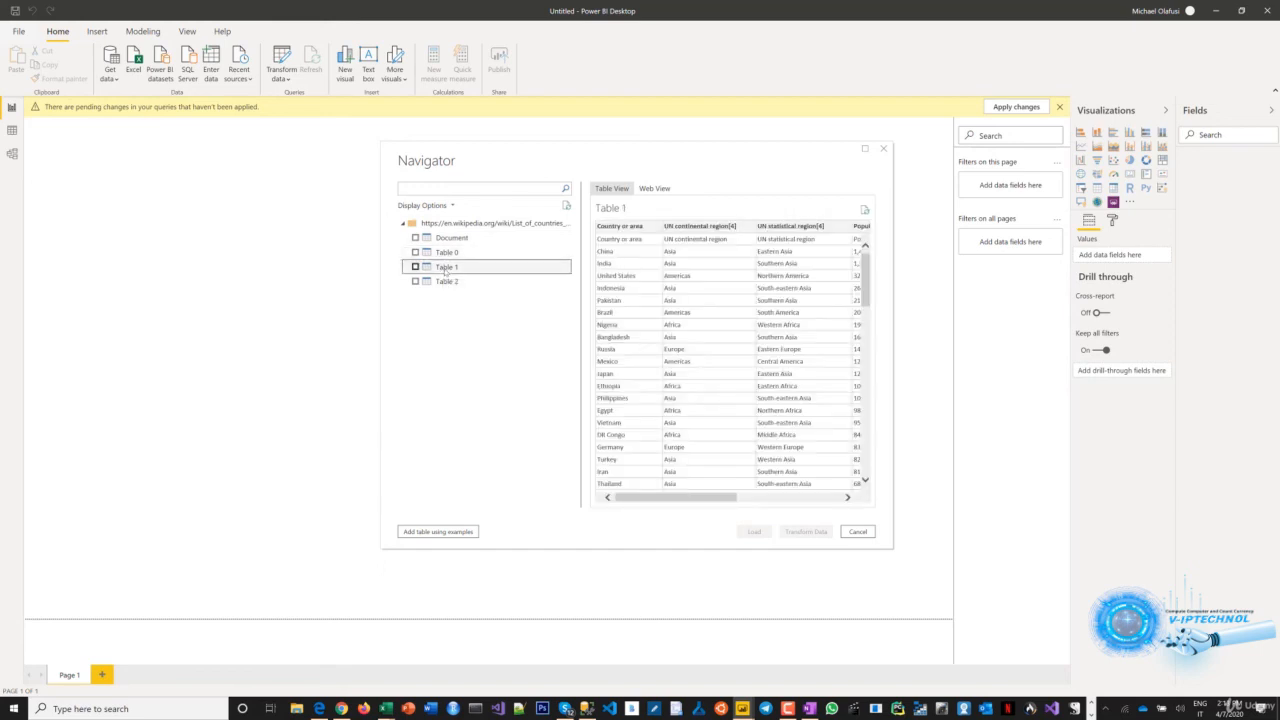
left_click(446, 282)
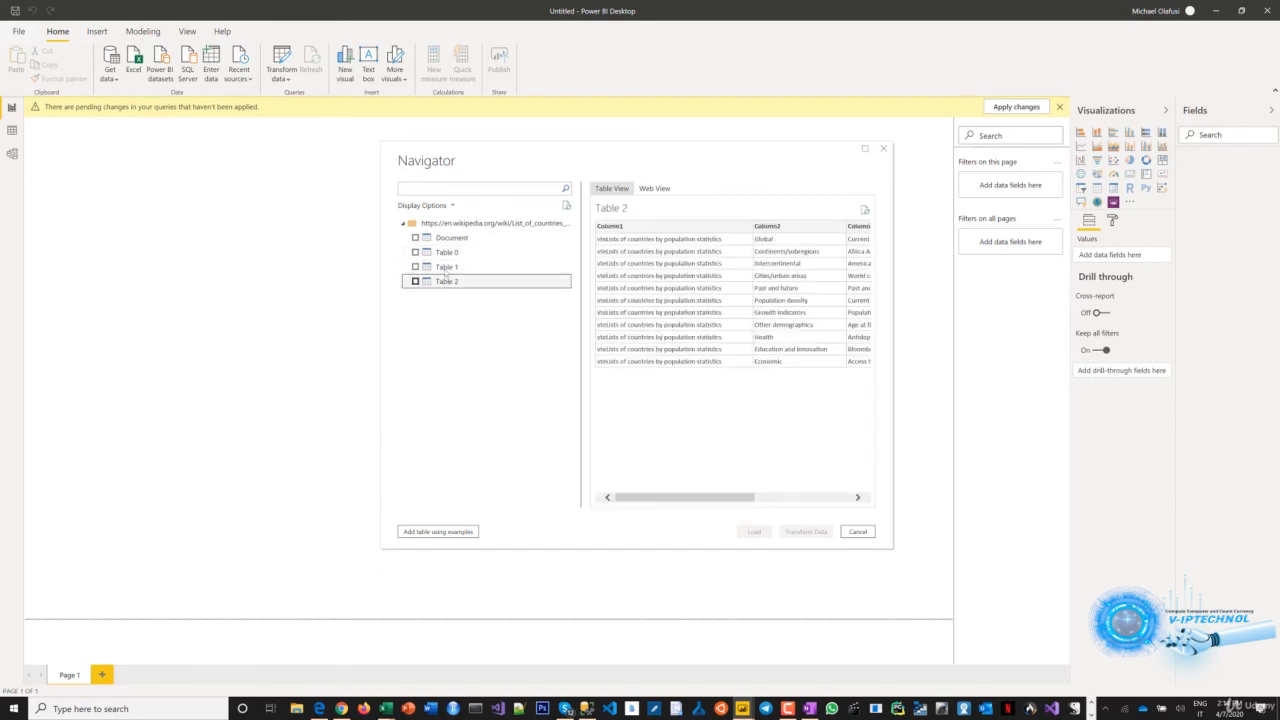
left_click(446, 268)
left_click(415, 267)
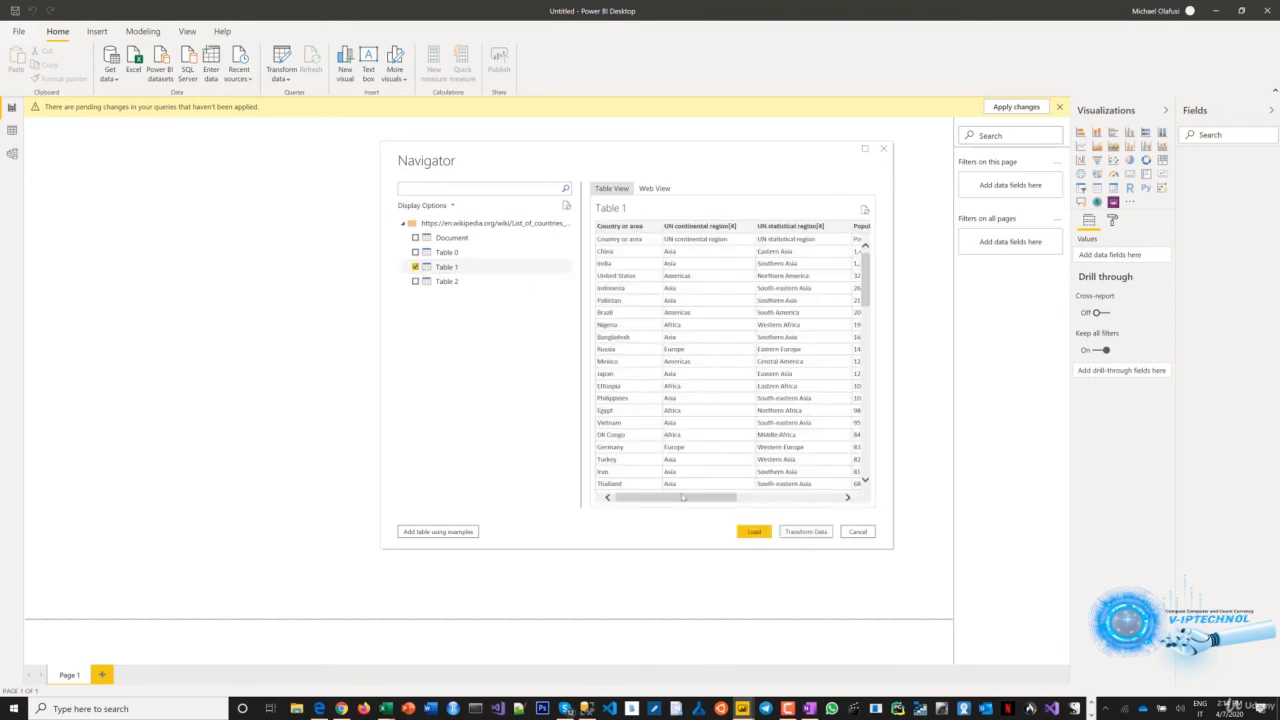
- Review the rows and the population and change columns of Table 1, and close the Navigator without loading
left_click_drag(649, 497, 604, 513)
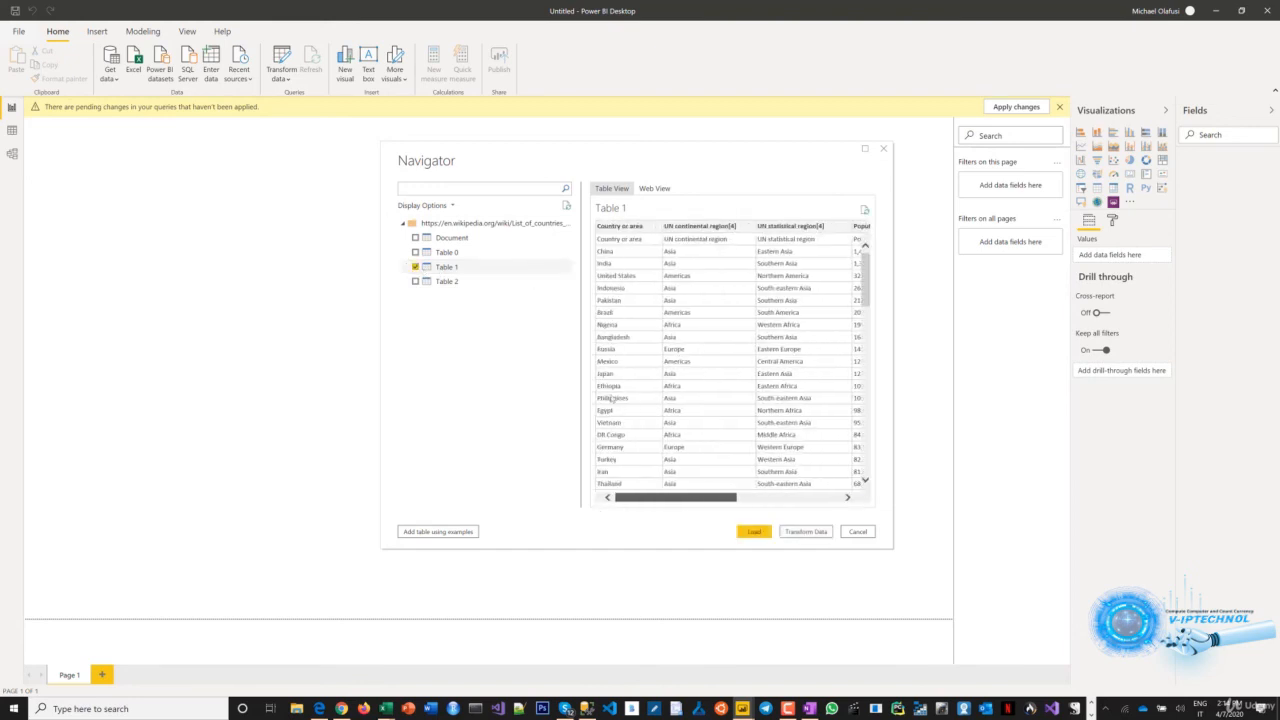
scroll(622, 408, "down", 15)
scroll(622, 408, "up", 15)
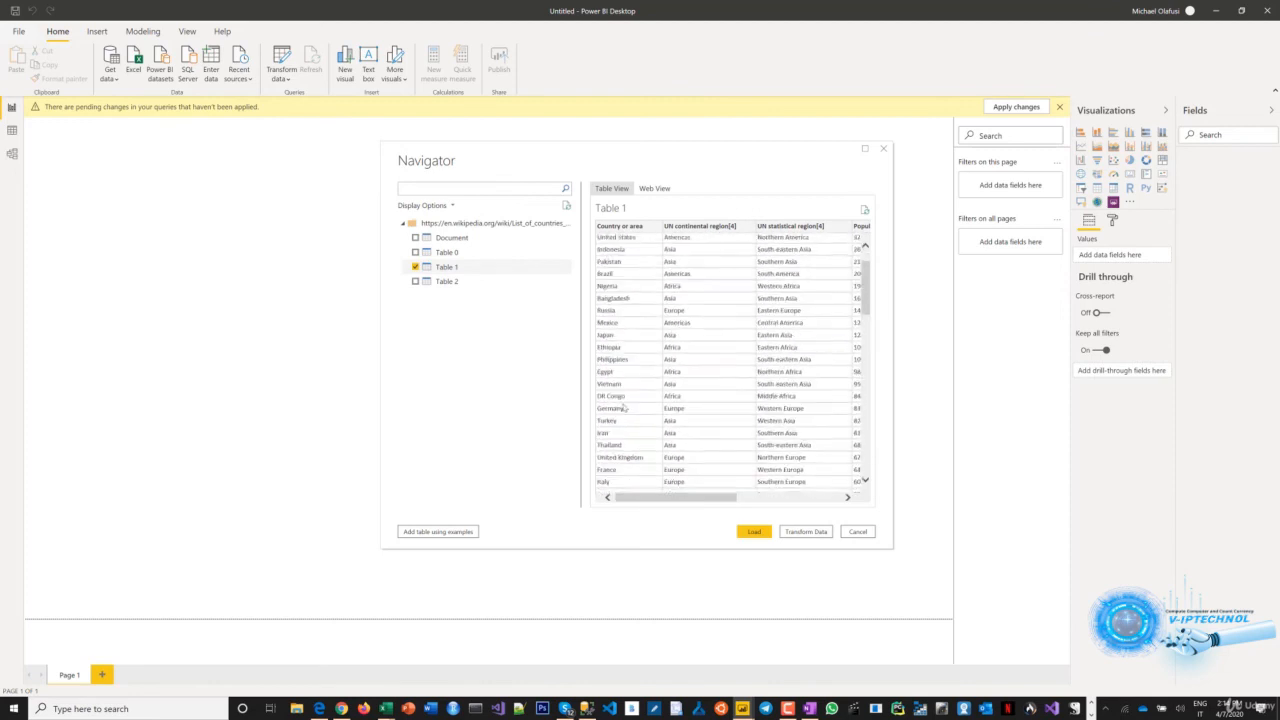
left_click_drag(646, 500, 803, 467)
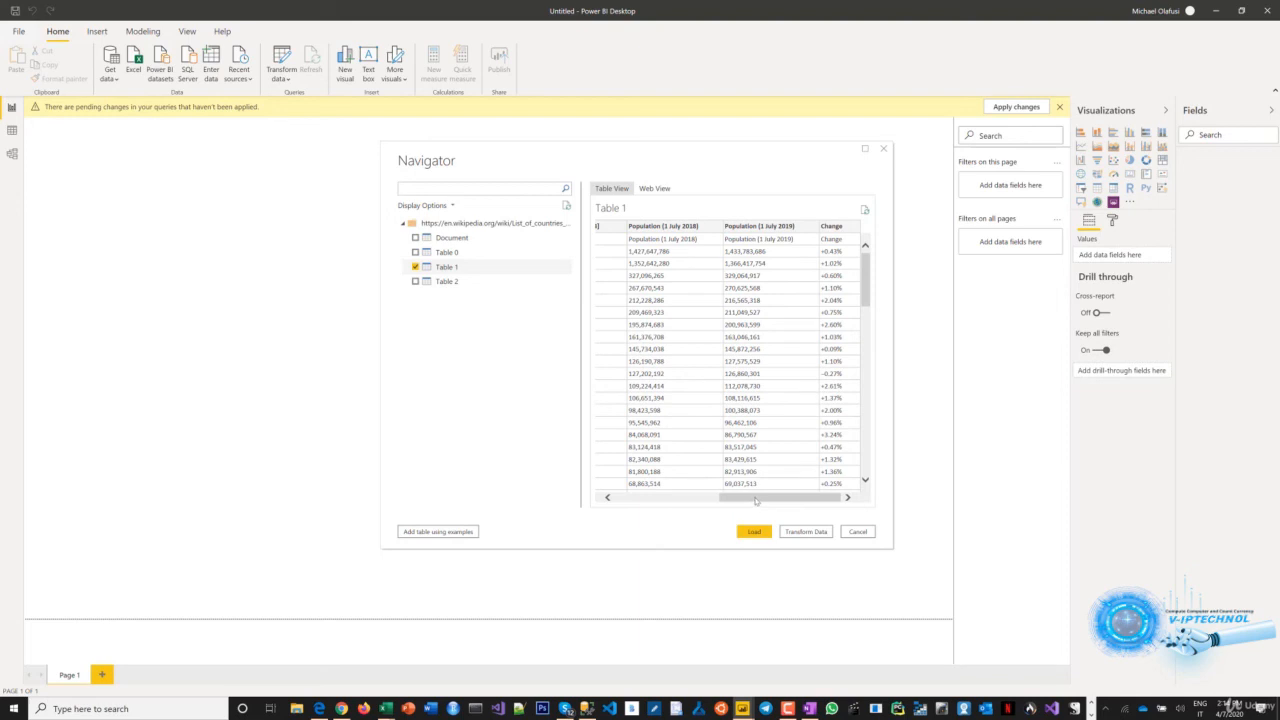
left_click_drag(757, 499, 800, 492)
left_click(857, 530)
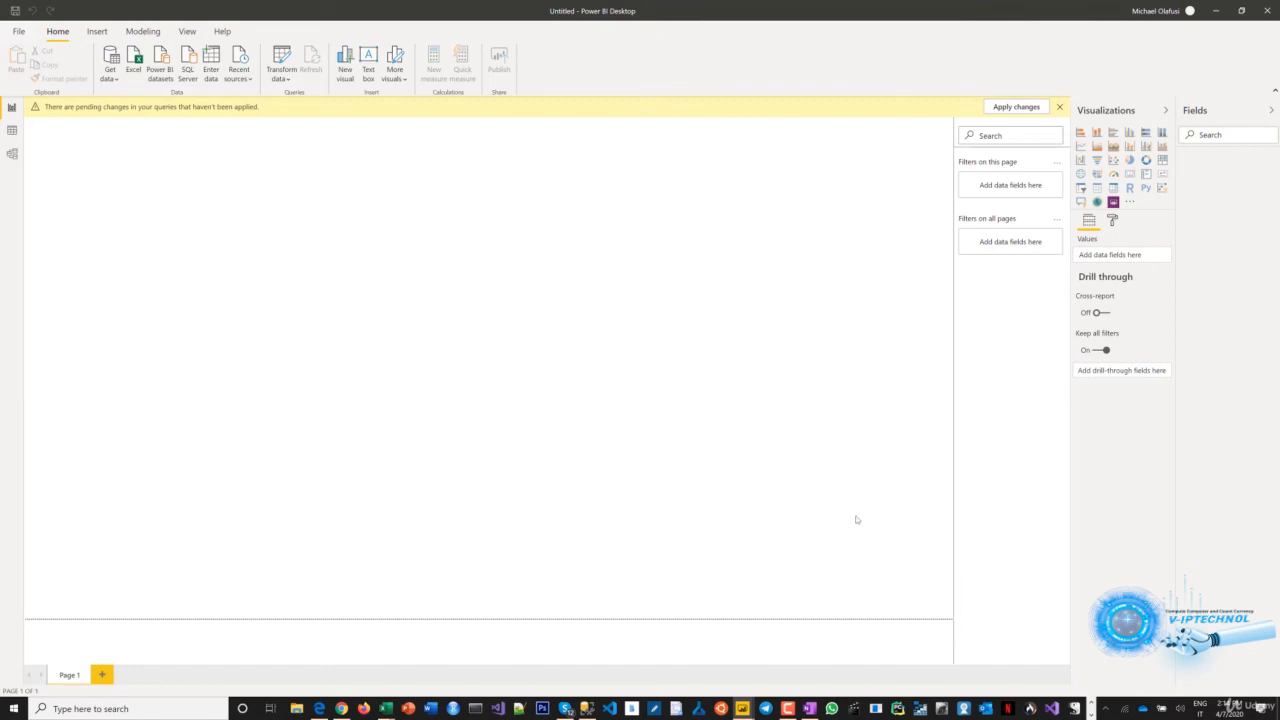